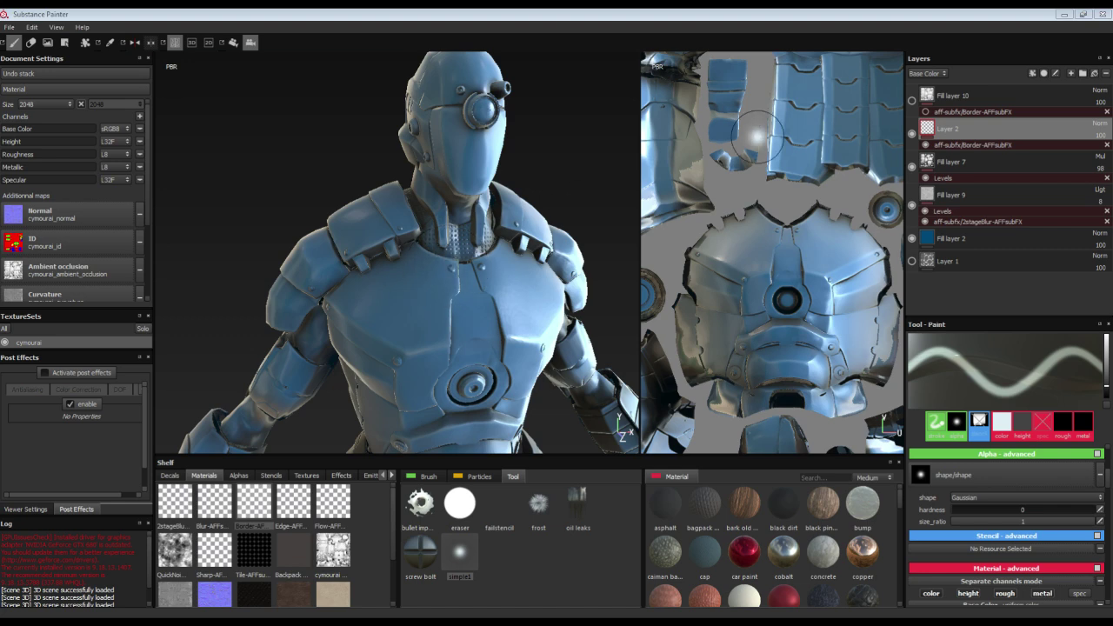
Paint a test stroke across the chest on Layer 2 with the brush hardness set to 0.83
left_click(960, 146)
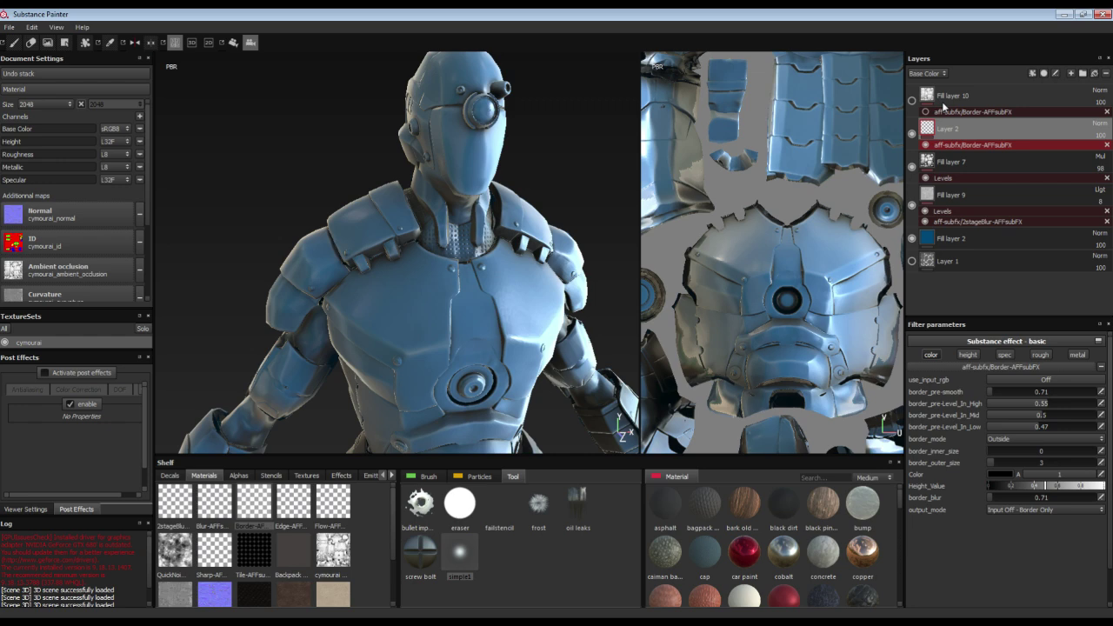
left_click(932, 132)
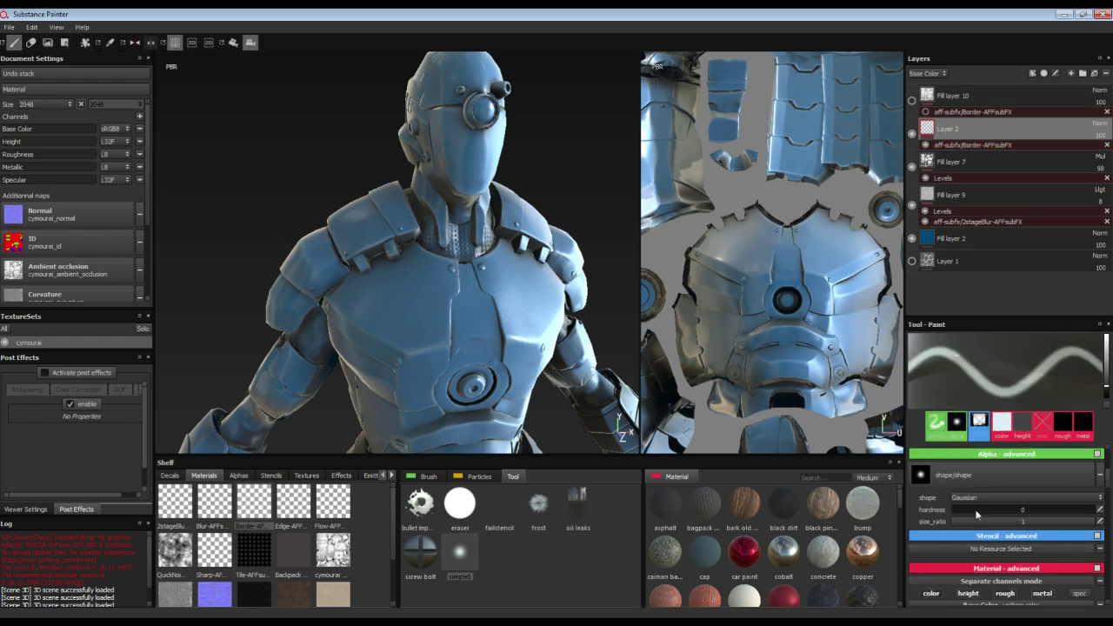
left_click_drag(978, 510, 1071, 512)
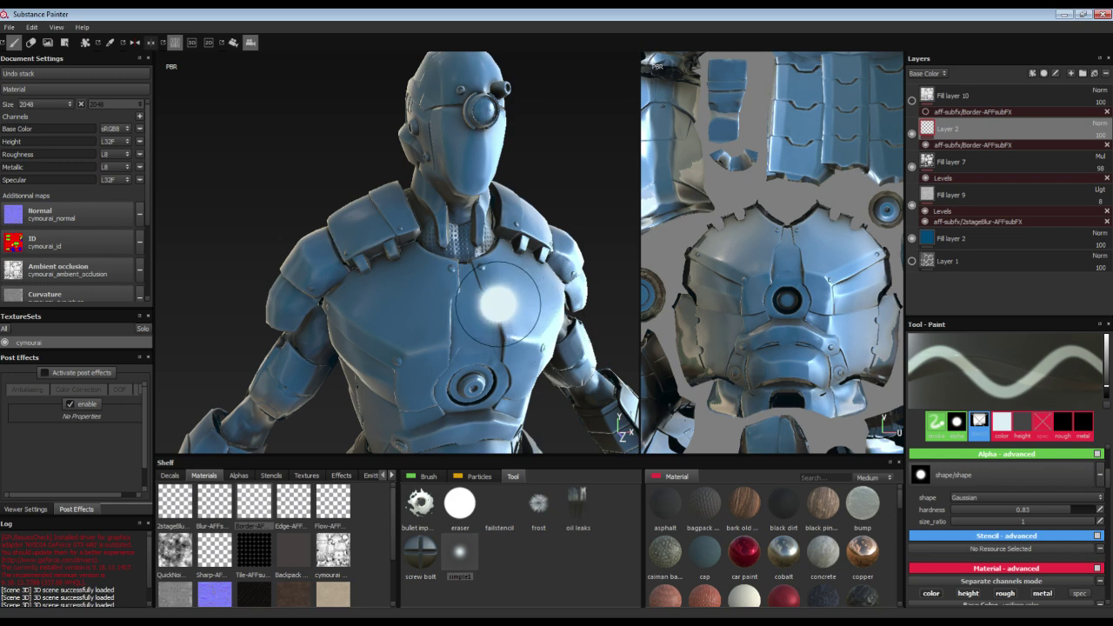
mouse_move(419, 296)
left_mouse_down()
mouse_move(393, 298)
mouse_move(534, 312)
mouse_move(548, 301)
mouse_move(569, 359)
mouse_move(524, 343)
mouse_move(543, 335)
mouse_move(530, 332)
left_mouse_up()
scroll(564, 333, "up", 3)
scroll(563, 333, "up", 2)
scroll(1102, 478, "down", 3)
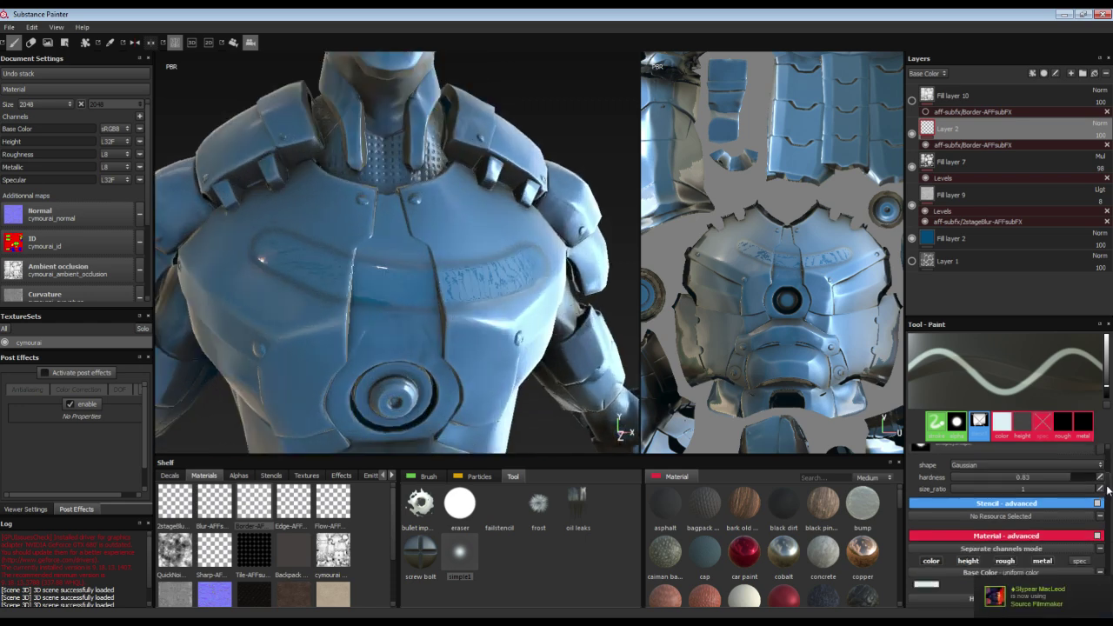
Limit the brush to the color channel, and erase the test stroke from the chest
scroll(1110, 503, "up", 2)
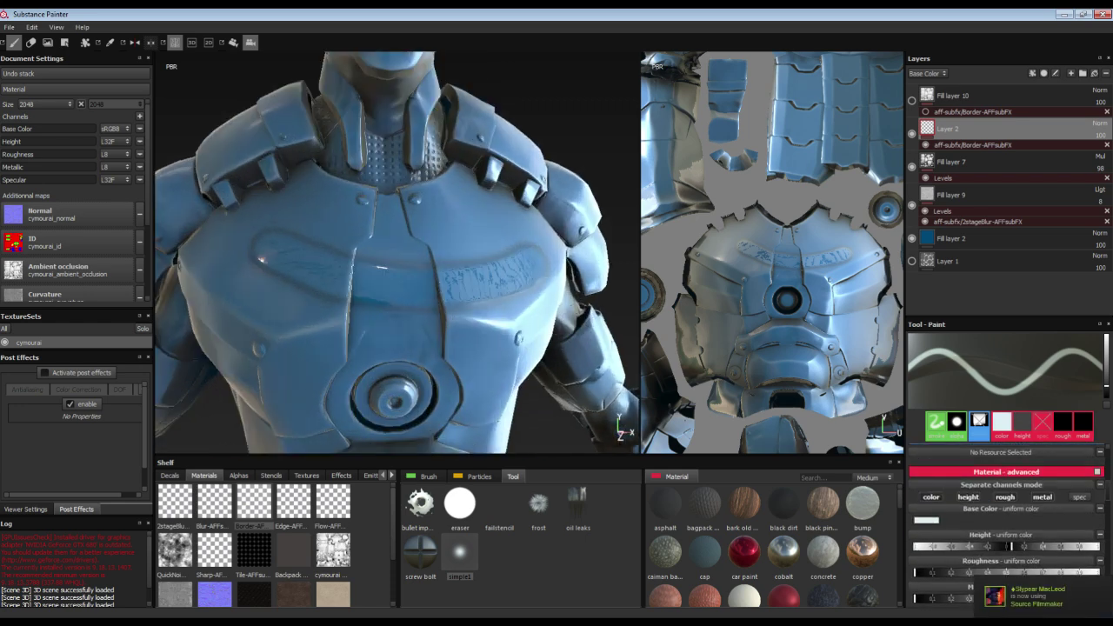
left_click(966, 498)
left_click(1004, 497)
left_click(1041, 497)
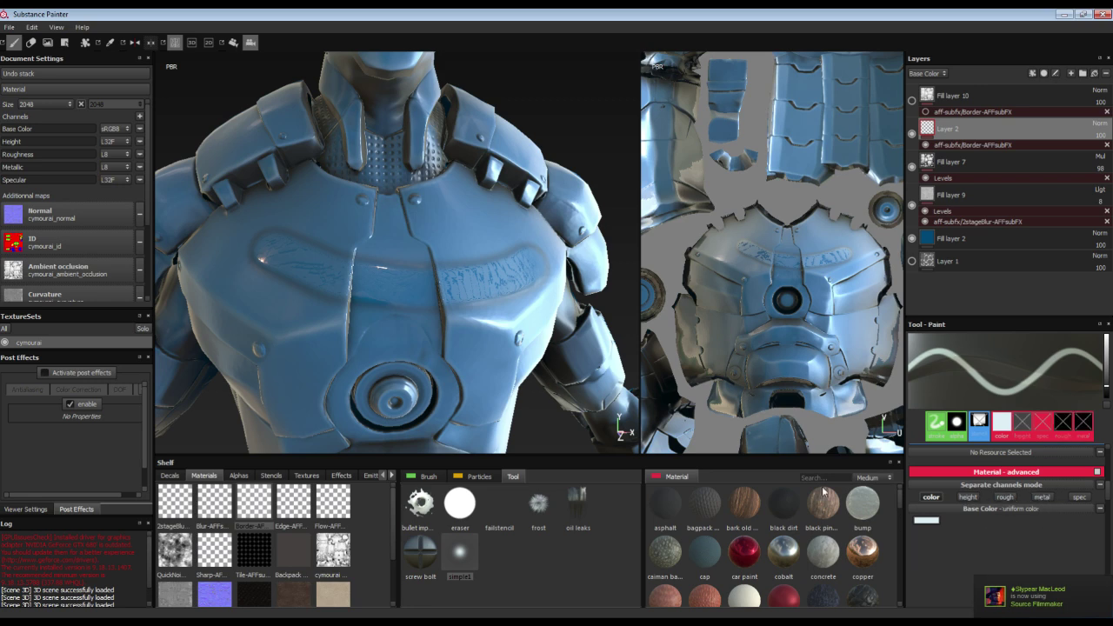
left_click(458, 506)
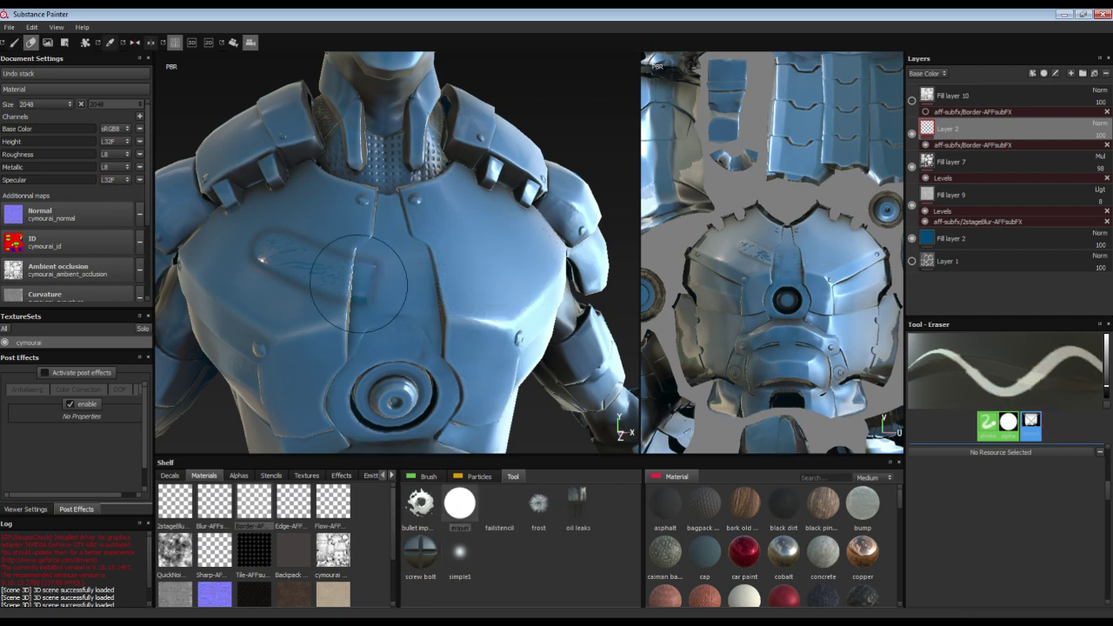
Load the simple1 brush with height, roughness and metallic turned off, and set its hardness to 0.86
left_click(459, 551)
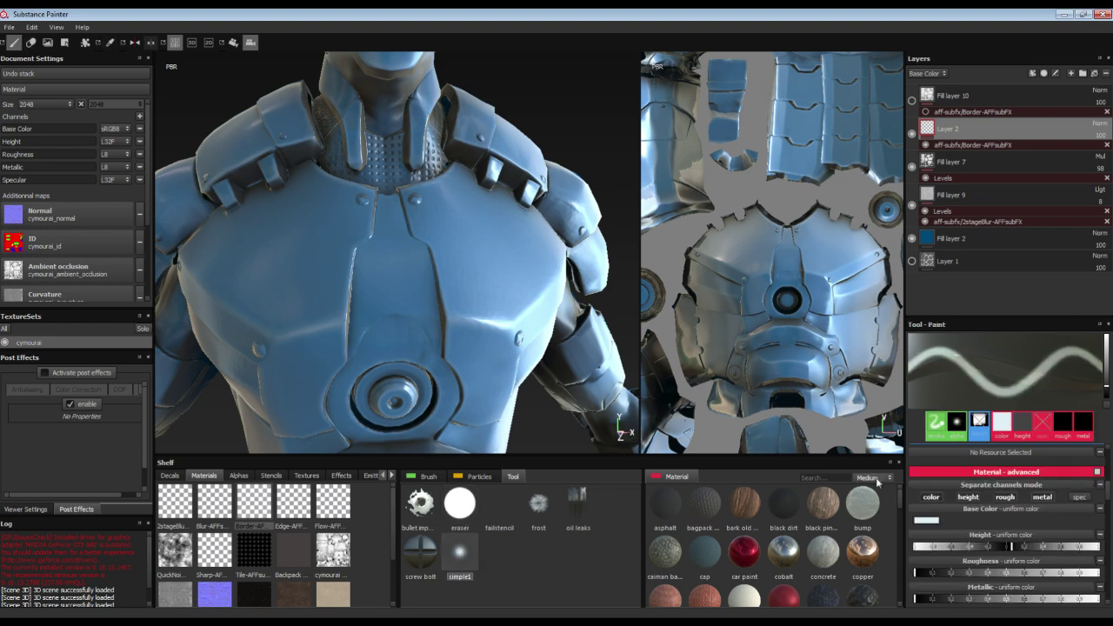
left_click(967, 497)
left_click(1004, 497)
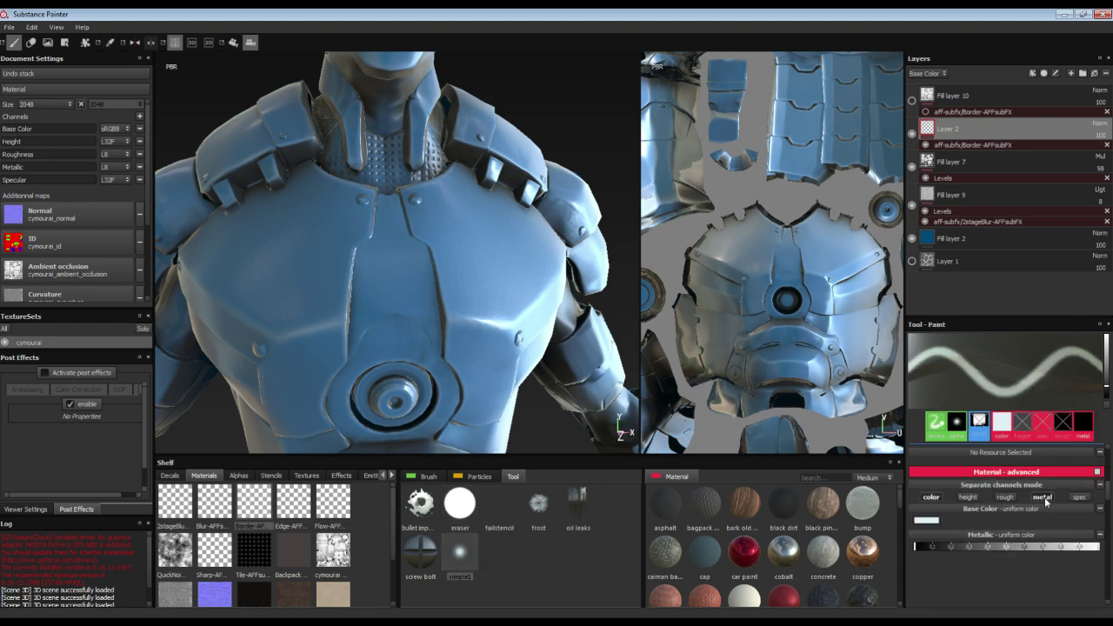
left_click(1042, 497)
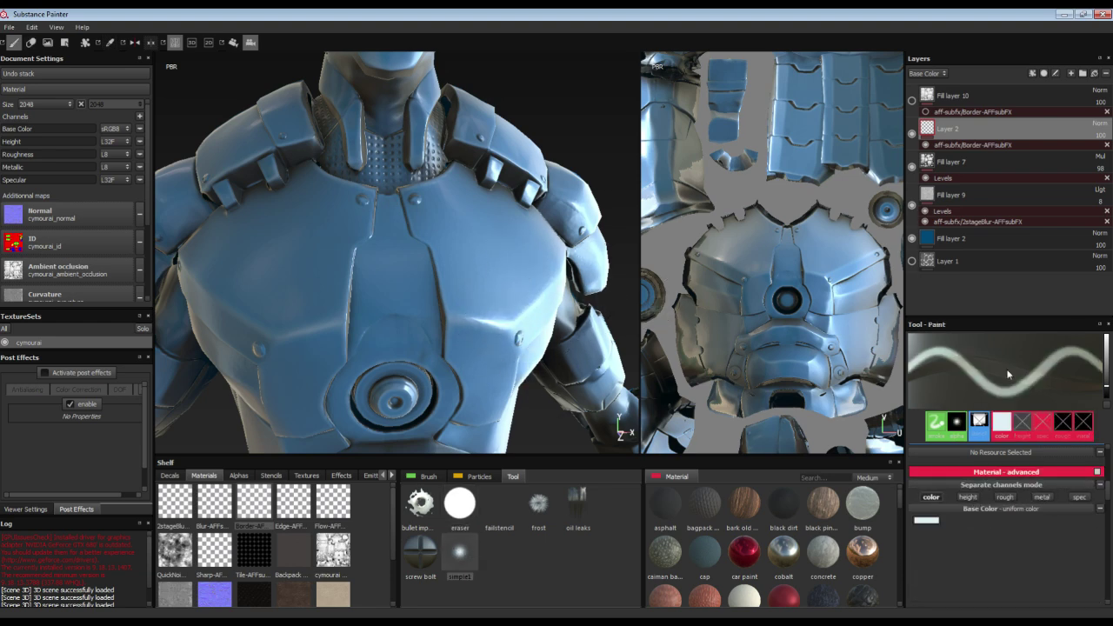
scroll(1109, 497, "down", 5)
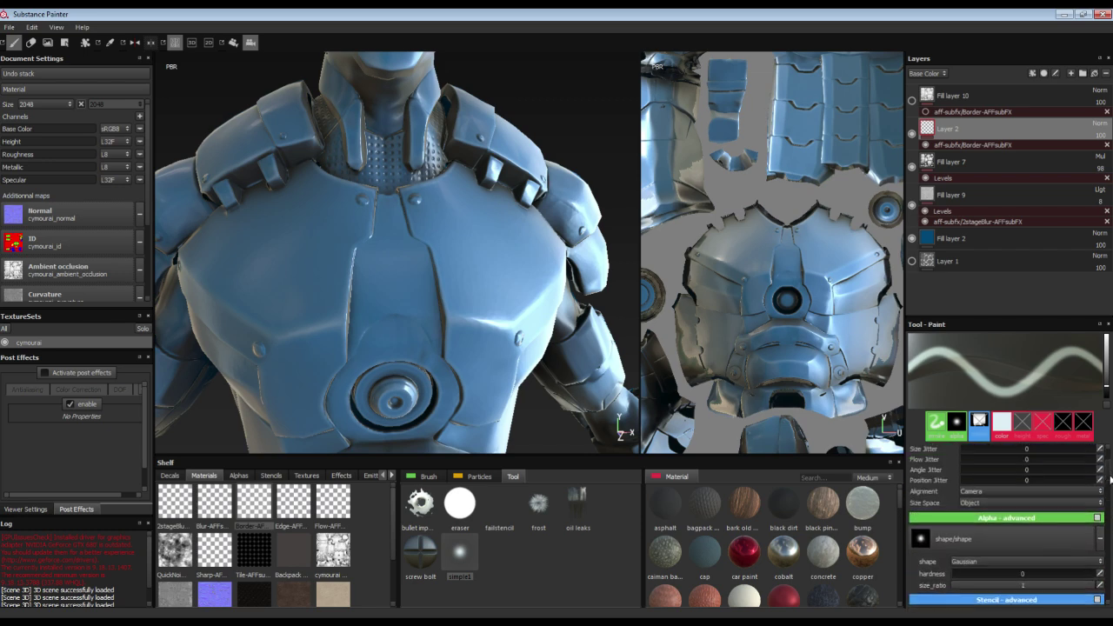
left_click_drag(1068, 574, 1083, 575)
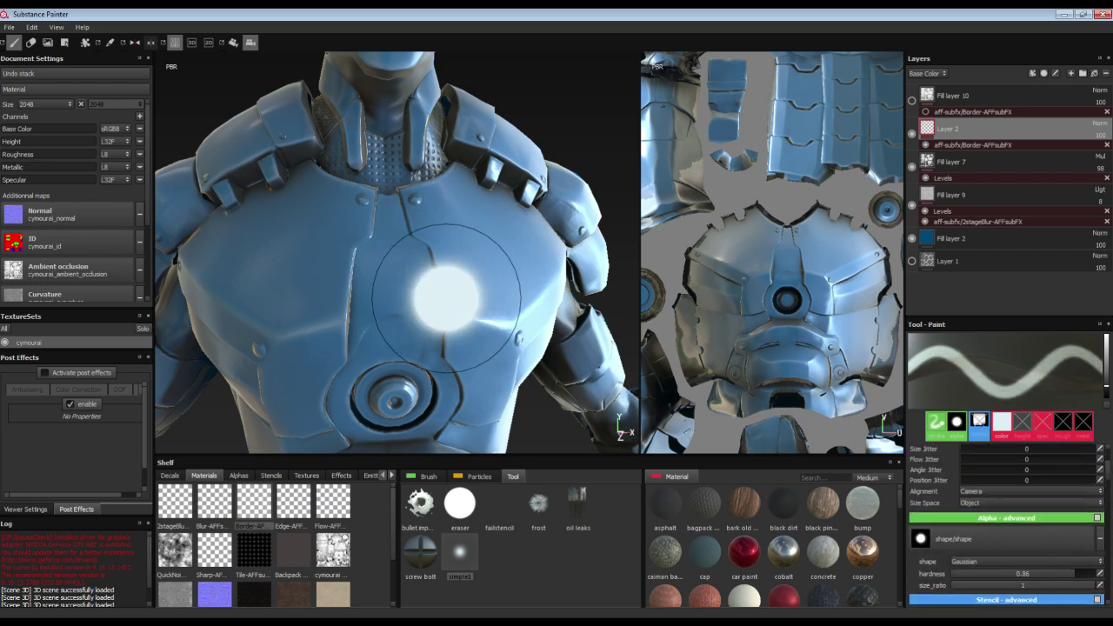
Paint freehand test strokes across both halves of the chest with a smaller brush
key("bracketleft")
key("bracketleft")
key("bracketleft")
mouse_move(501, 225)
left_mouse_down()
mouse_move(472, 254)
mouse_move(347, 279)
mouse_move(288, 250)
left_mouse_up()
mouse_move(388, 292)
left_mouse_down("alt")
mouse_move(425, 315)
mouse_move(385, 325)
mouse_move(402, 297)
left_mouse_up("alt")
mouse_move(449, 223)
left_mouse_down()
mouse_move(510, 278)
mouse_move(527, 335)
mouse_move(435, 322)
mouse_move(477, 362)
left_mouse_up()
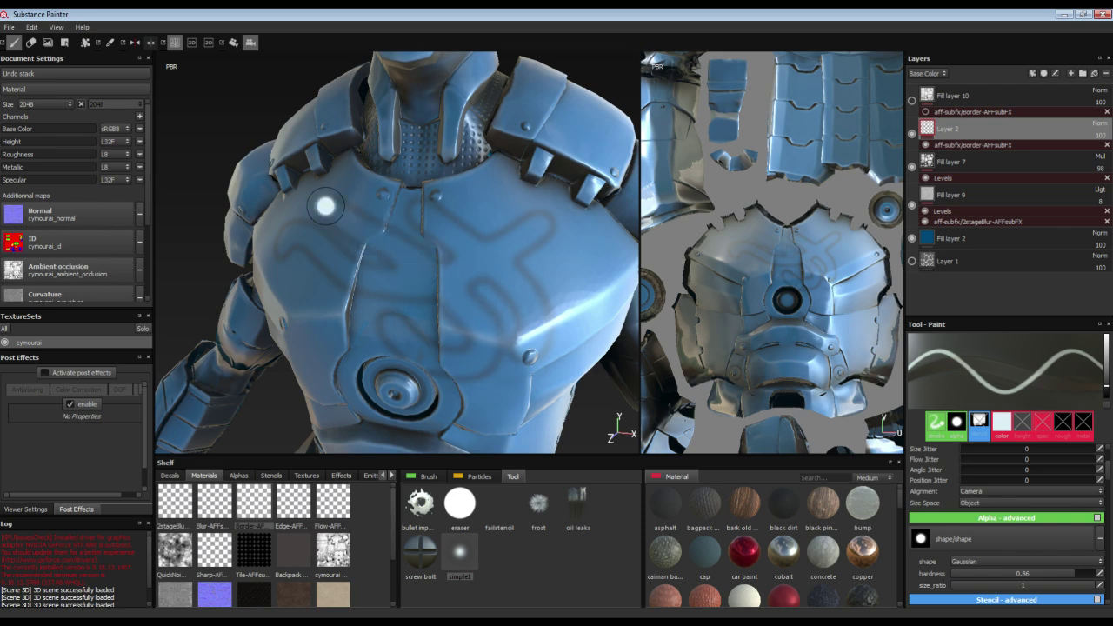
Undo the freehand test strokes and restore the history state in which the chest is clean
mouse_move(389, 271)
left_mouse_down("alt")
mouse_move(467, 288)
mouse_move(423, 278)
left_mouse_up("alt")
key("ctrl+z")
key("ctrl+z")
key("ctrl+z")
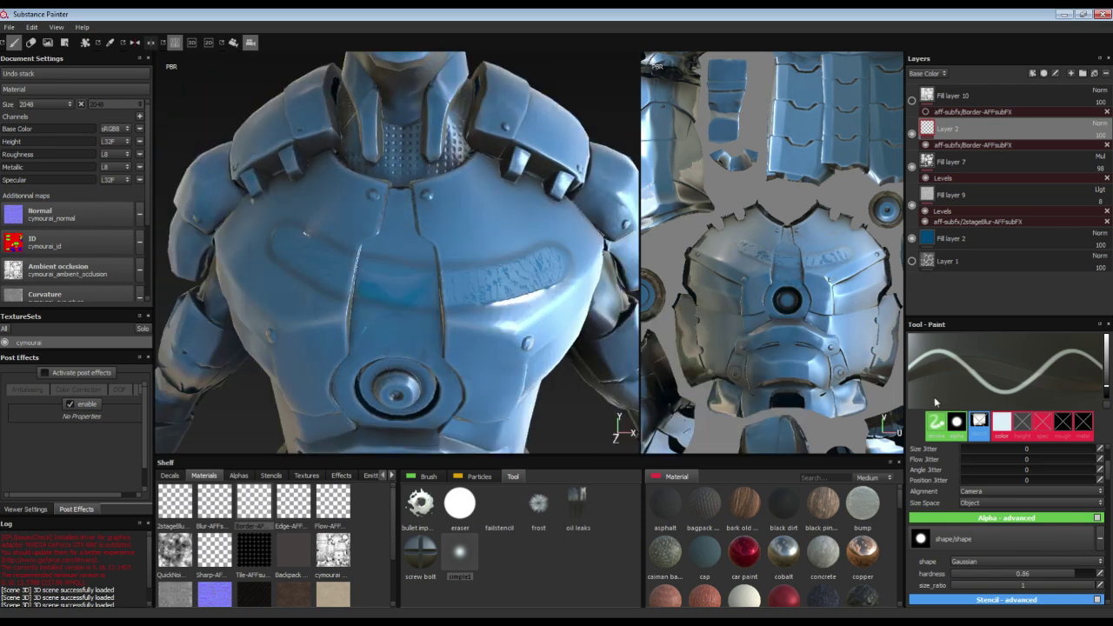
left_click(74, 74)
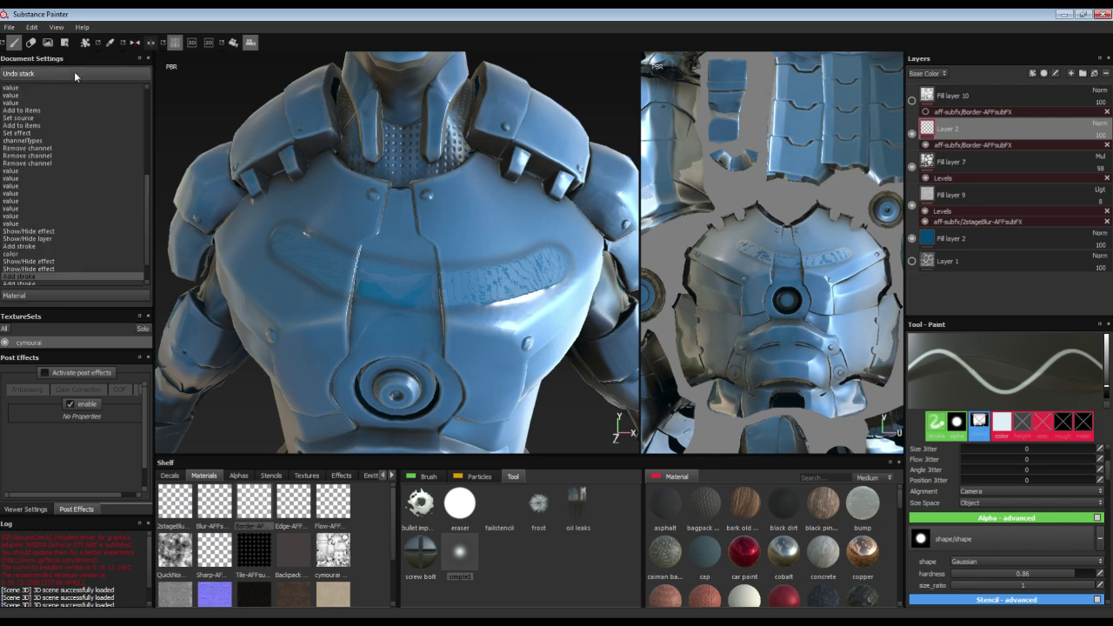
left_click(42, 276)
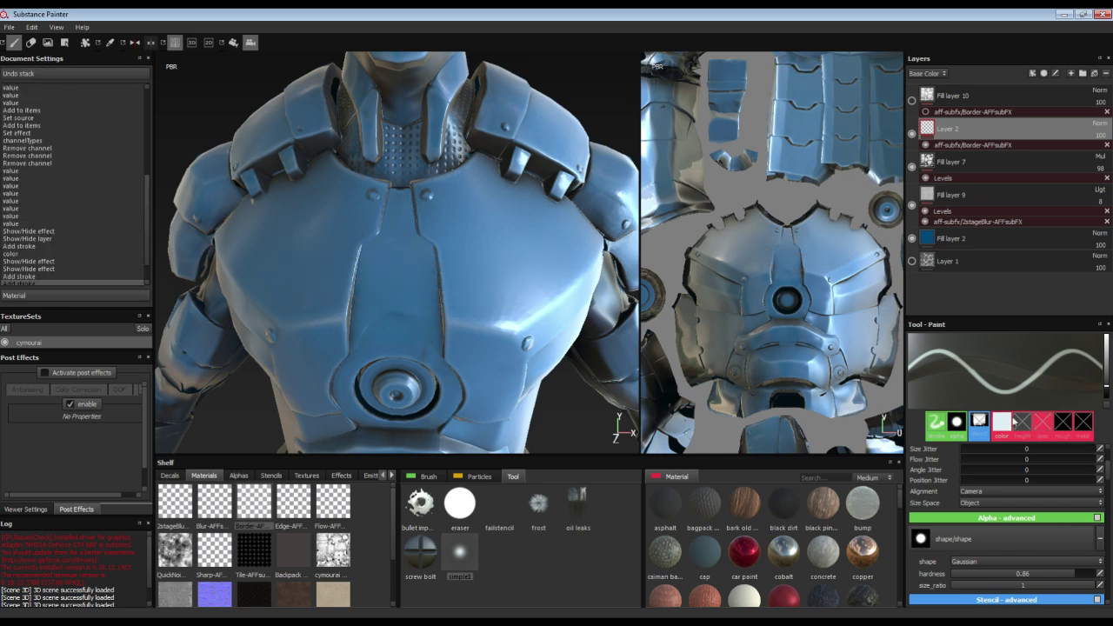
Paint the number 74 and a star on opposite halves of the chest, using a smaller brush with hardness 0.97
left_click_drag(996, 574, 1086, 574)
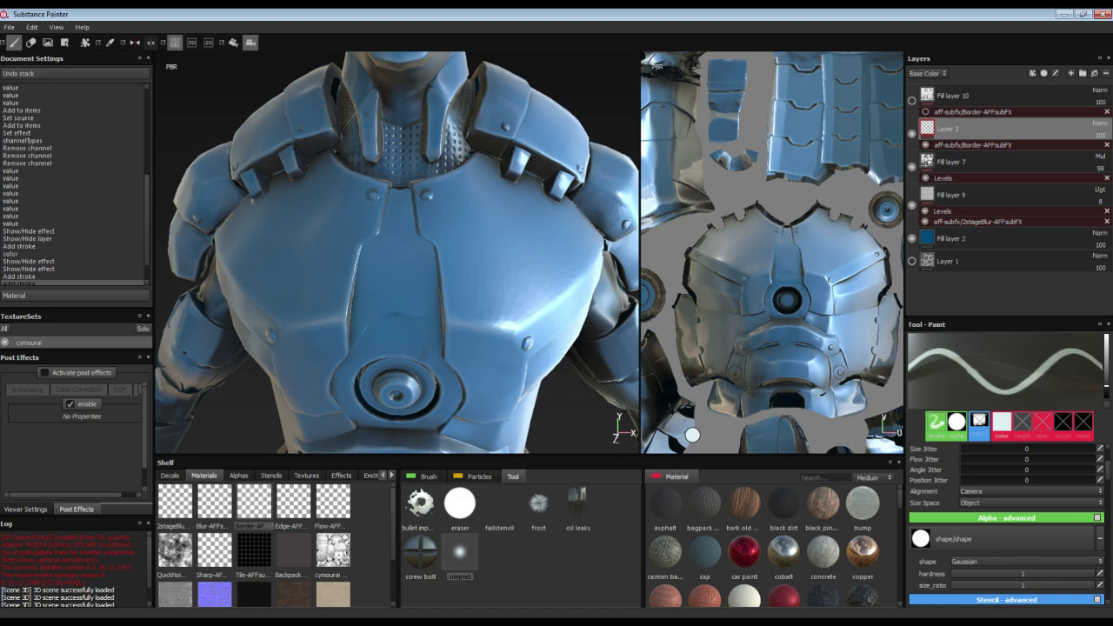
left_click(1091, 573)
mouse_move(417, 300)
left_mouse_down("alt")
mouse_move(387, 279)
mouse_move(400, 280)
left_mouse_up("alt")
key("bracketleft")
key("bracketleft")
key("bracketleft")
mouse_move(239, 227)
left_mouse_down()
mouse_move(269, 260)
mouse_move(254, 291)
left_mouse_up()
mouse_move(318, 225)
left_mouse_down()
mouse_move(359, 278)
mouse_move(339, 307)
left_mouse_up()
left_click_drag(483, 279, 444, 269, "alt")
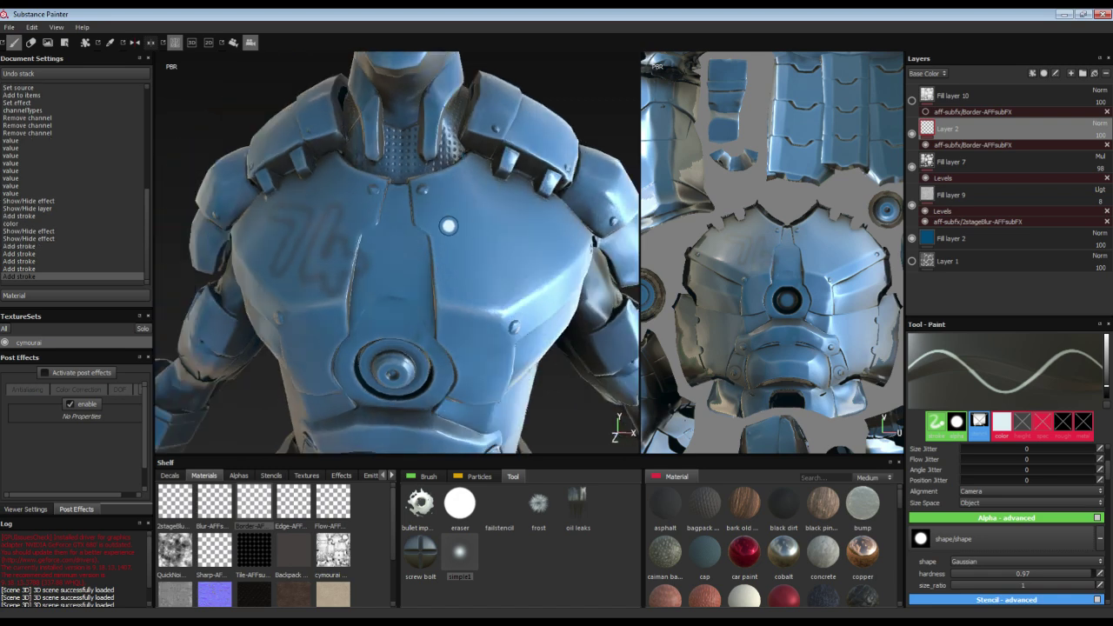
mouse_move(483, 193)
left_mouse_down()
mouse_move(460, 278)
mouse_move(541, 224)
left_mouse_up()
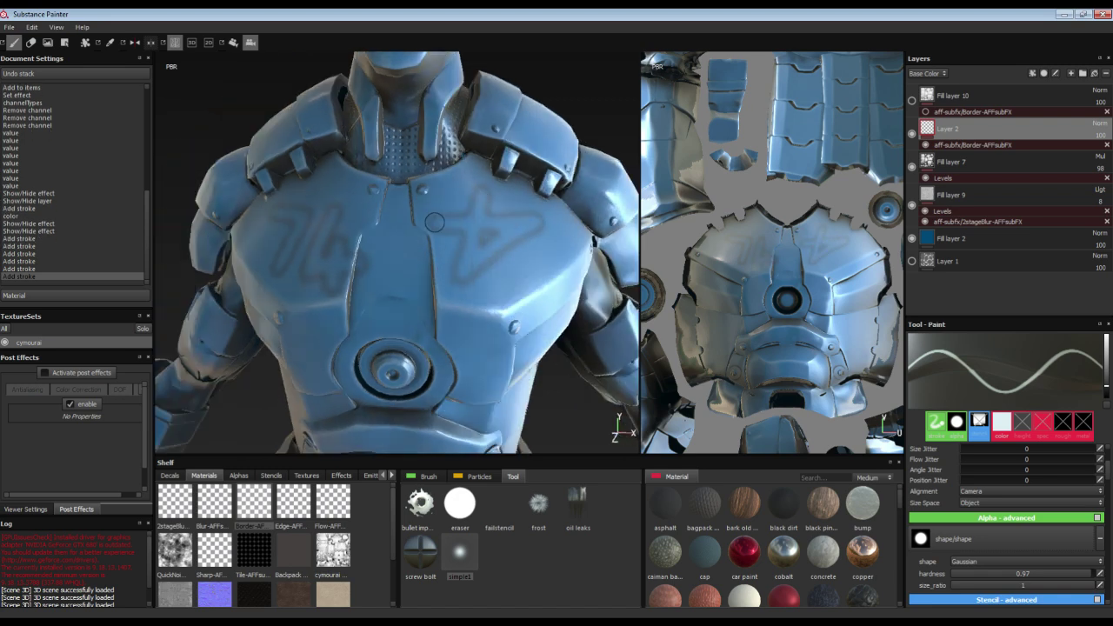
mouse_move(435, 223)
left_mouse_down()
mouse_move(533, 254)
mouse_move(483, 198)
mouse_move(492, 243)
mouse_move(470, 258)
mouse_move(497, 311)
mouse_move(437, 278)
mouse_move(526, 270)
left_mouse_up()
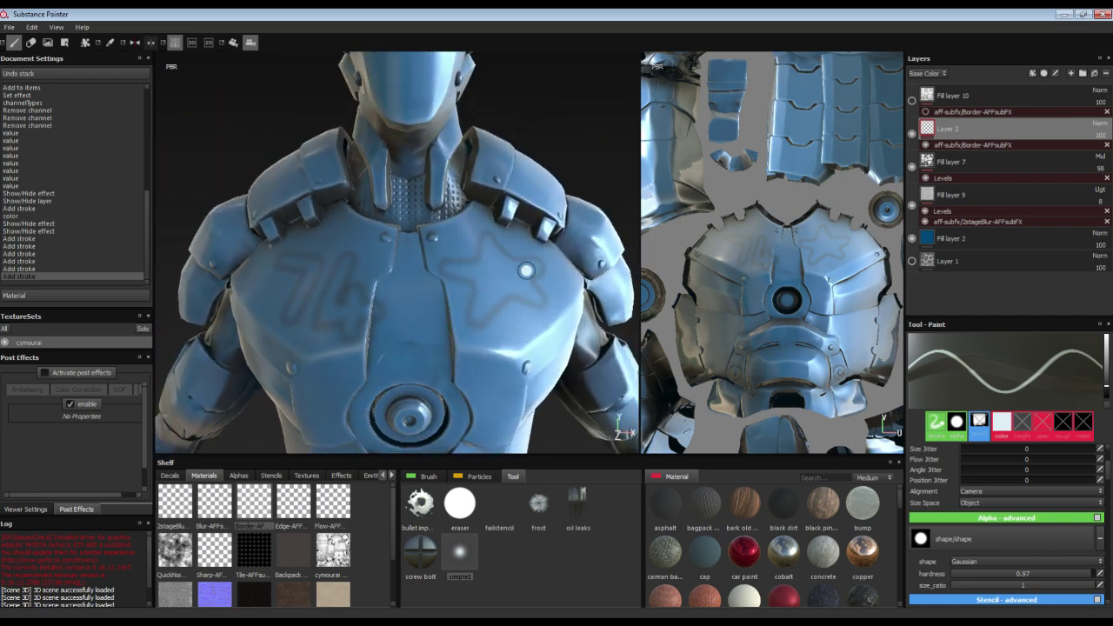
Set the pre-smooth to 0 and the outer border size to 2 in Layer 2's Border effect
left_click(957, 144)
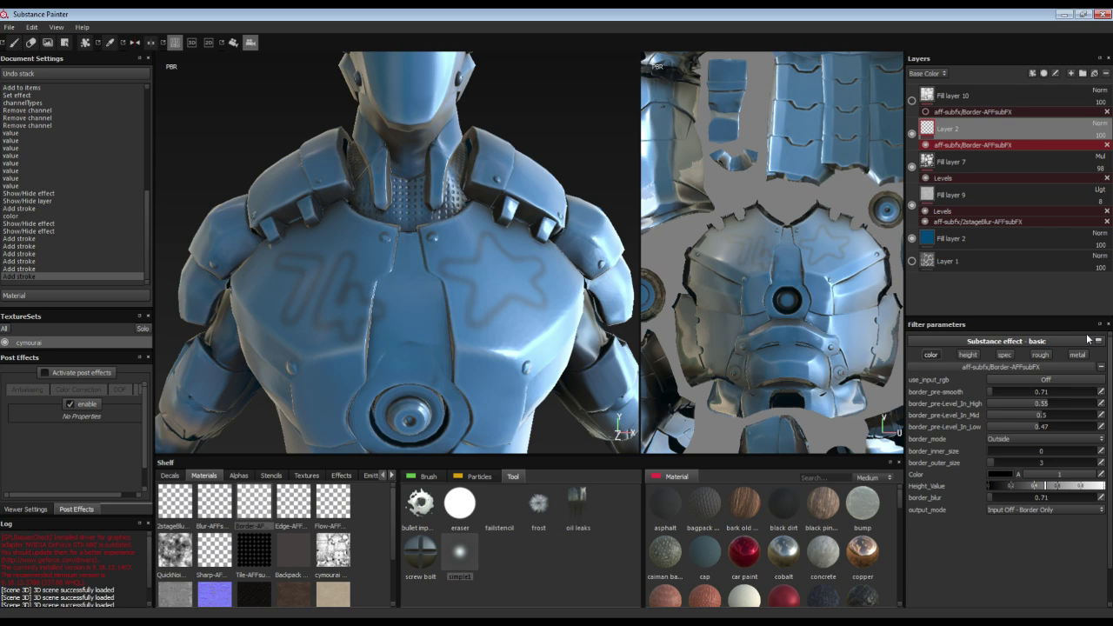
left_click(992, 393)
left_click(993, 464)
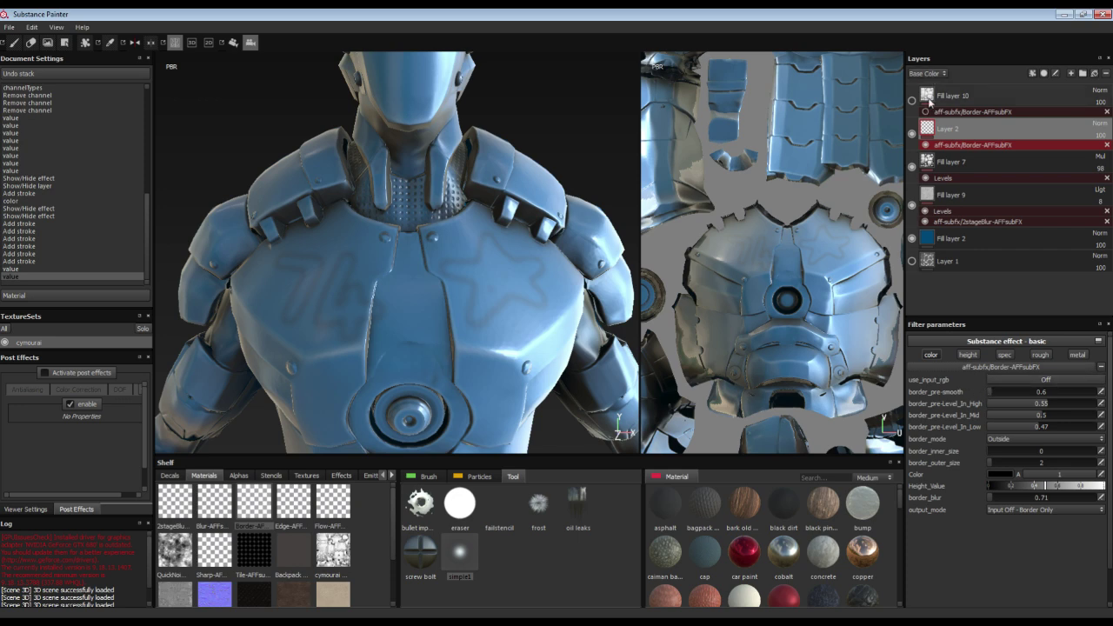
left_click_drag(990, 396, 988, 398)
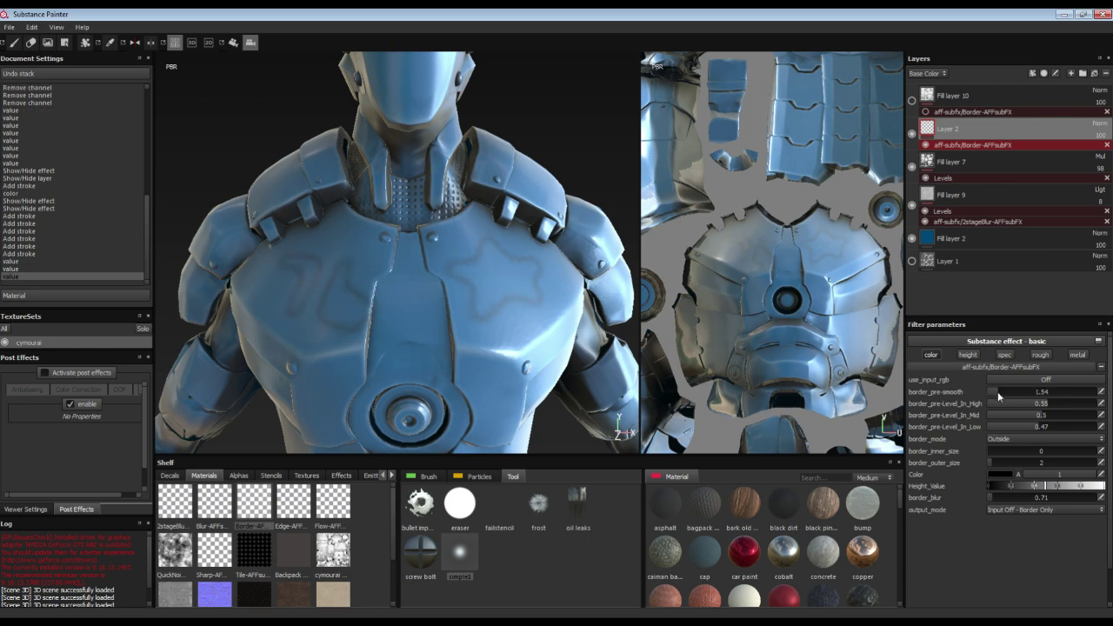
left_click_drag(1010, 388, 986, 408)
scroll(553, 318, "up", 2)
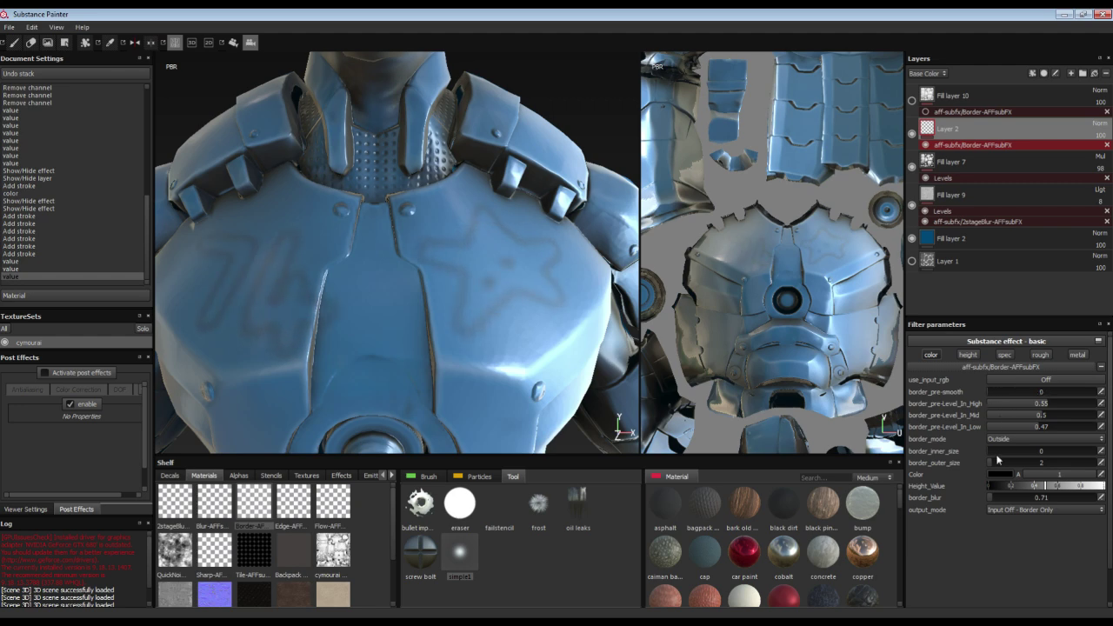
Set the outer border size to 4 and the border pre-levels to 0.58 high, 0.49 mid and 0.48 low
left_click_drag(994, 462, 997, 463)
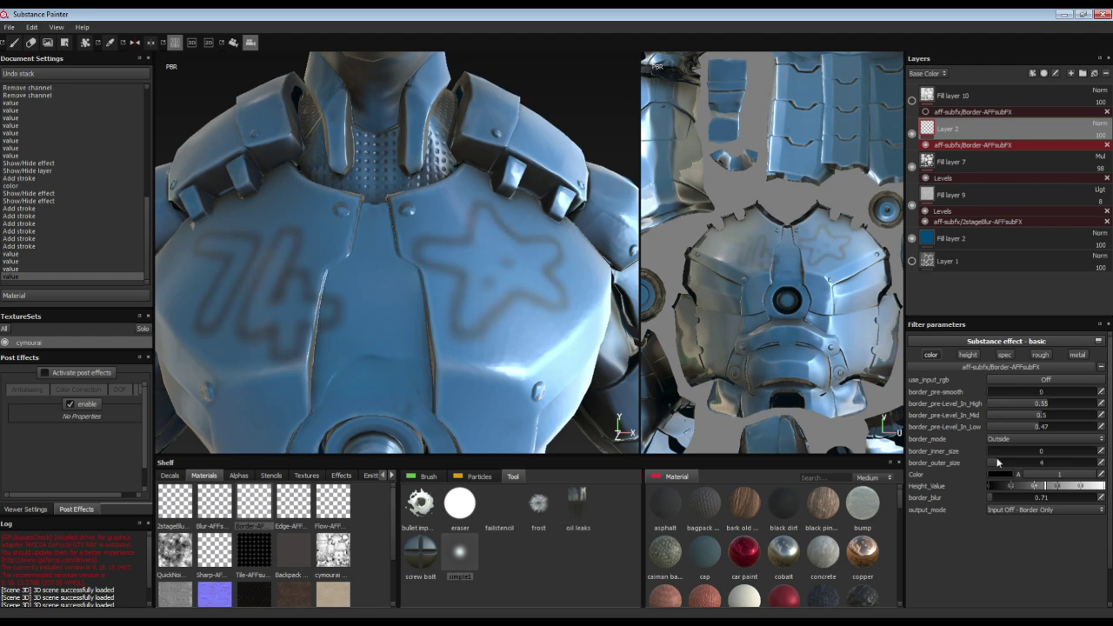
mouse_move(1061, 402)
left_mouse_down()
mouse_move(1013, 405)
mouse_move(1048, 417)
mouse_move(997, 424)
mouse_move(1091, 422)
mouse_move(996, 427)
mouse_move(1054, 426)
mouse_move(1035, 429)
mouse_move(1051, 408)
left_mouse_up()
left_click(1042, 416)
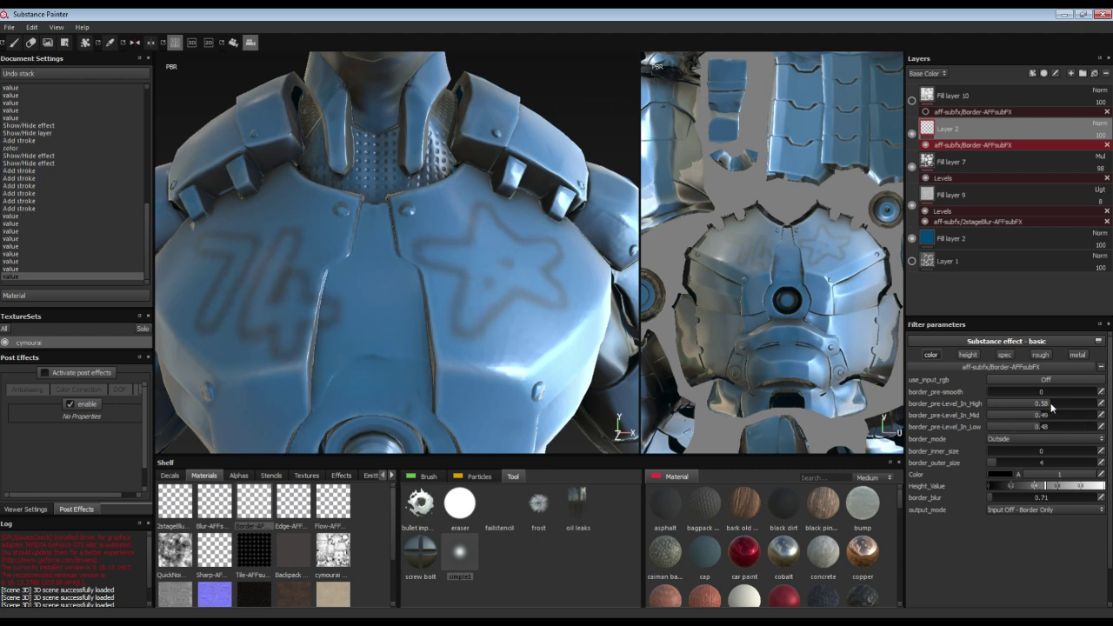
Try the Inside and Both border modes on the painted marks, returning to Outside
left_click(999, 441)
left_click(1002, 448)
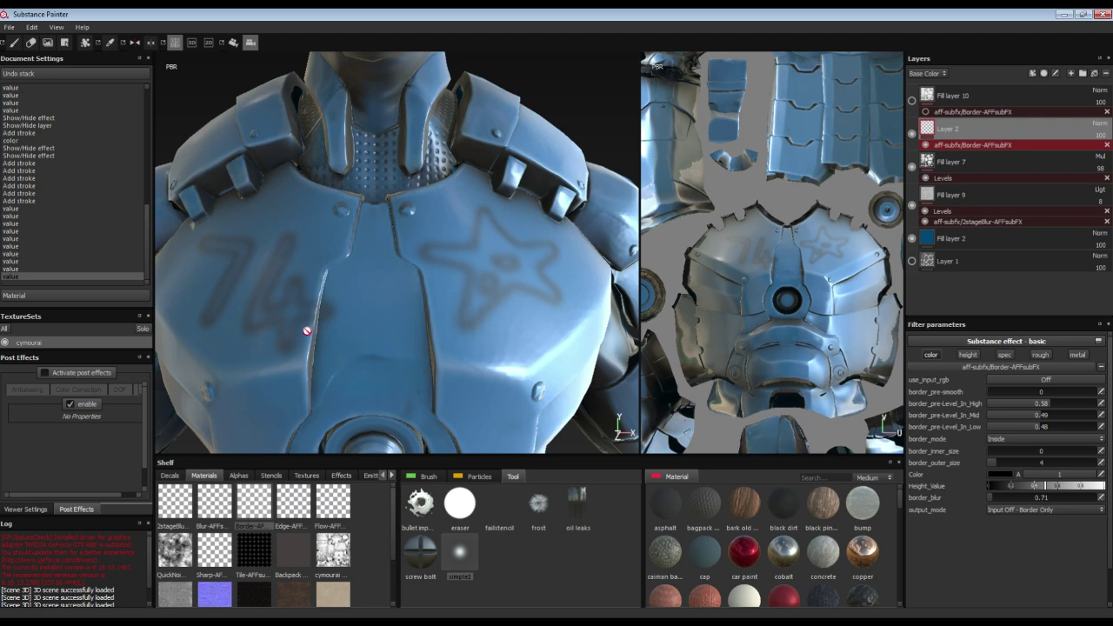
left_click(1000, 439)
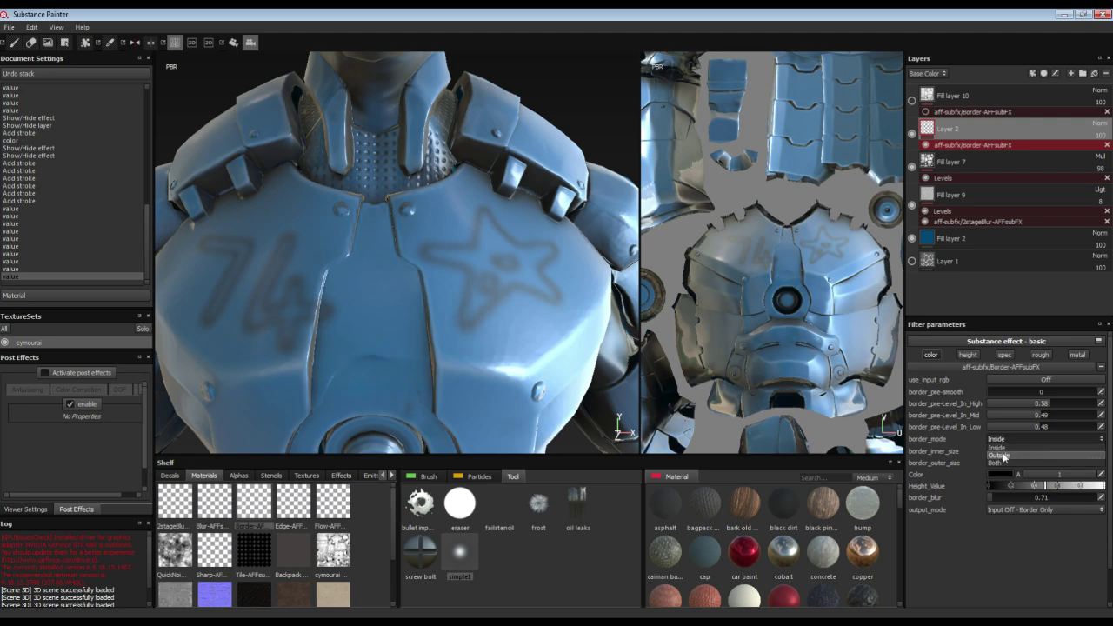
left_click(1006, 457)
left_click(1002, 439)
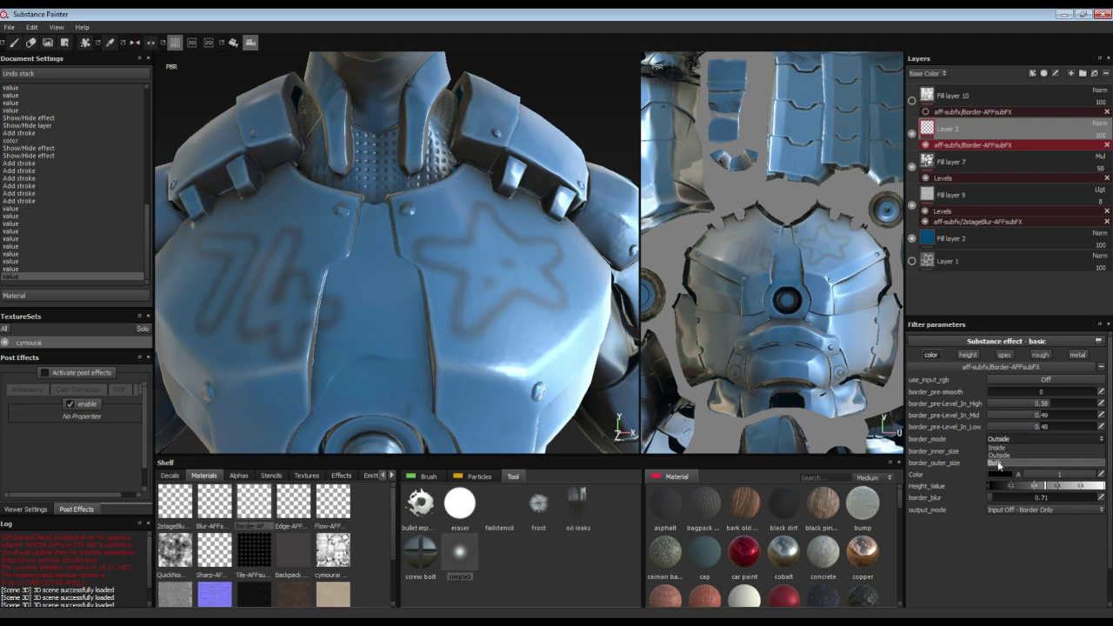
left_click(998, 466)
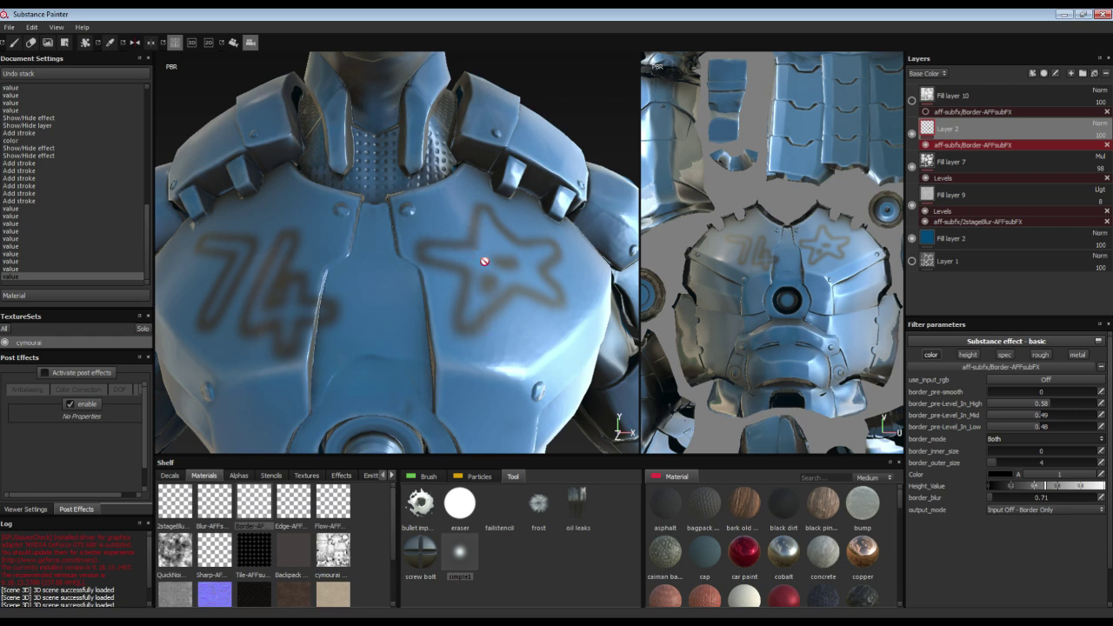
left_click(1039, 440)
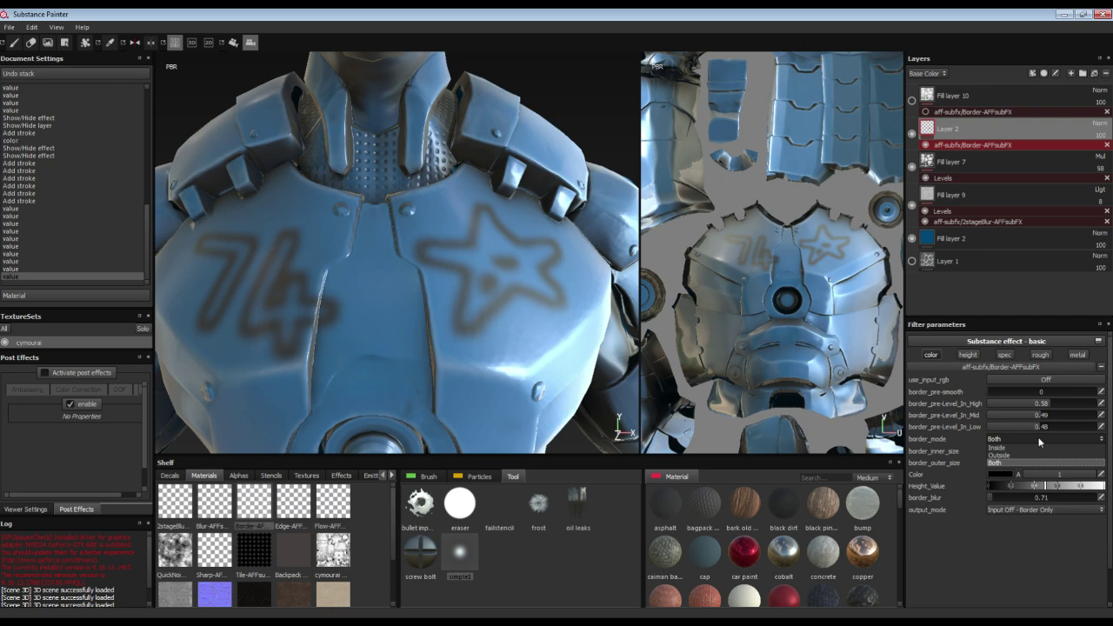
left_click(1038, 454)
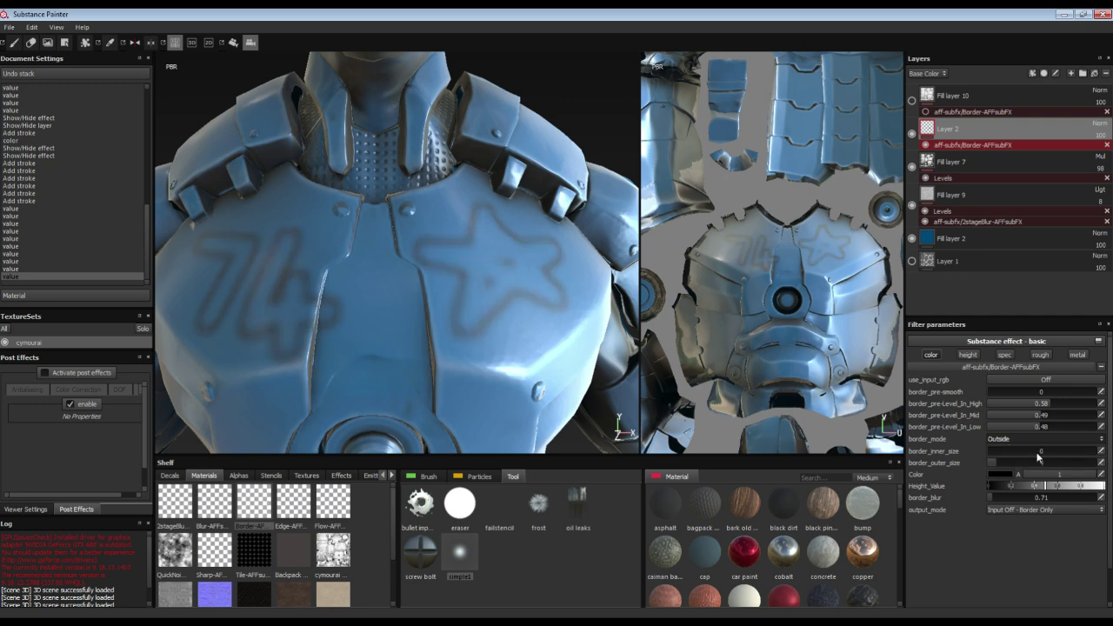
Switch the border mode to Both with an outer size of 8 and a larger inner size
left_click(992, 454)
mouse_move(997, 460)
left_mouse_down()
mouse_move(1040, 461)
mouse_move(989, 461)
mouse_move(1006, 461)
left_mouse_up()
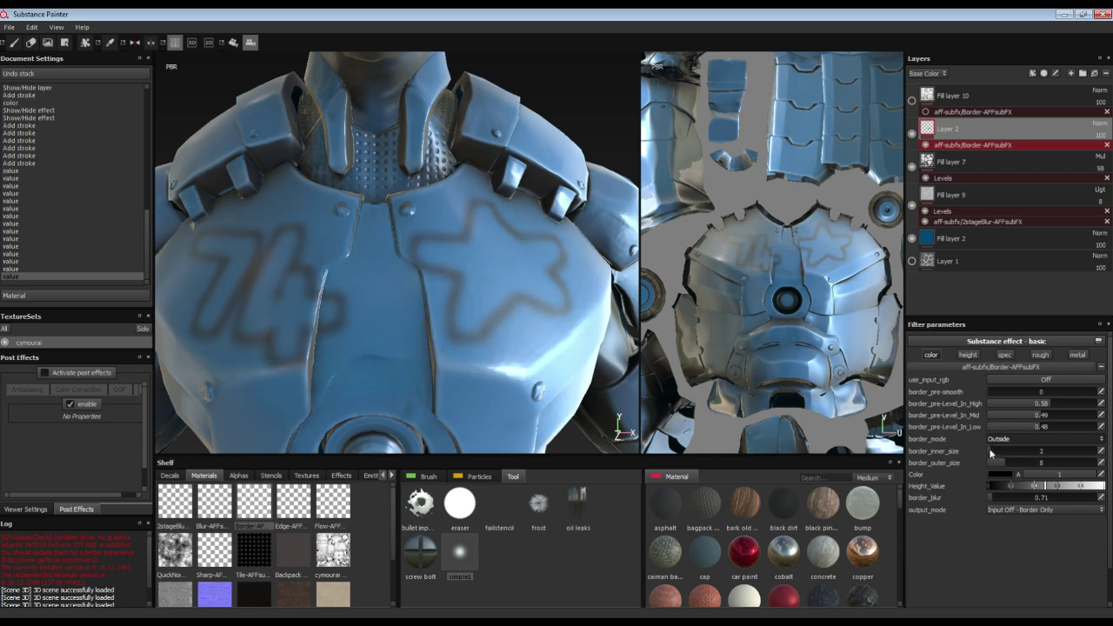
left_click(997, 439)
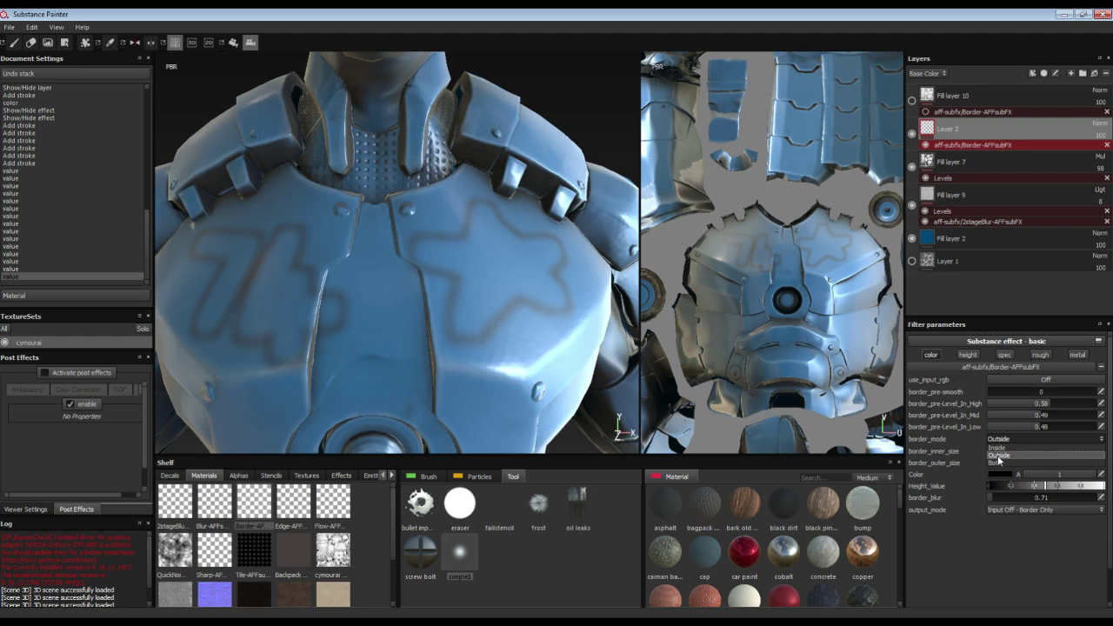
left_click(1000, 463)
left_click(997, 453)
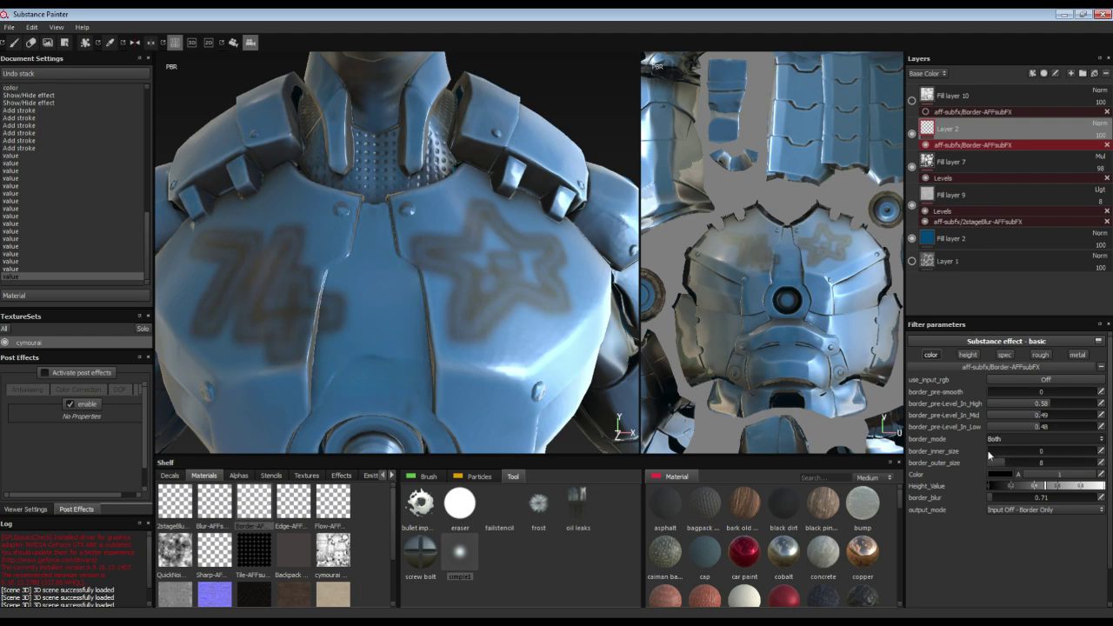
Try outer border sizes of 6 and 14 with inner sizes of 3 and 0, ending on inner 1 and outer 4
left_click(1019, 463)
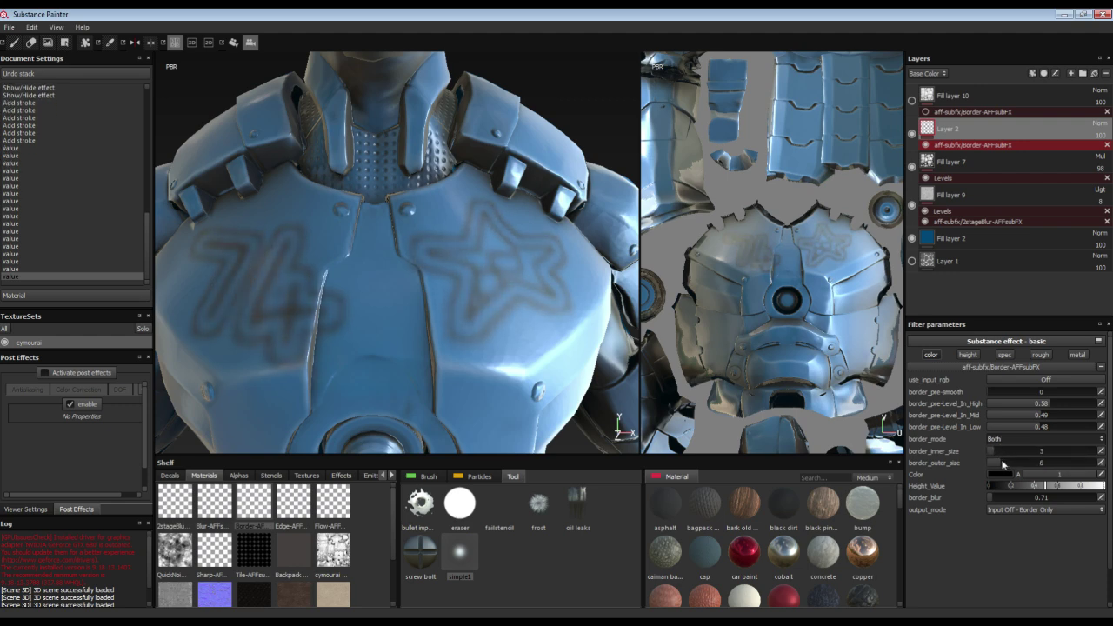
left_click_drag(1018, 461, 985, 455)
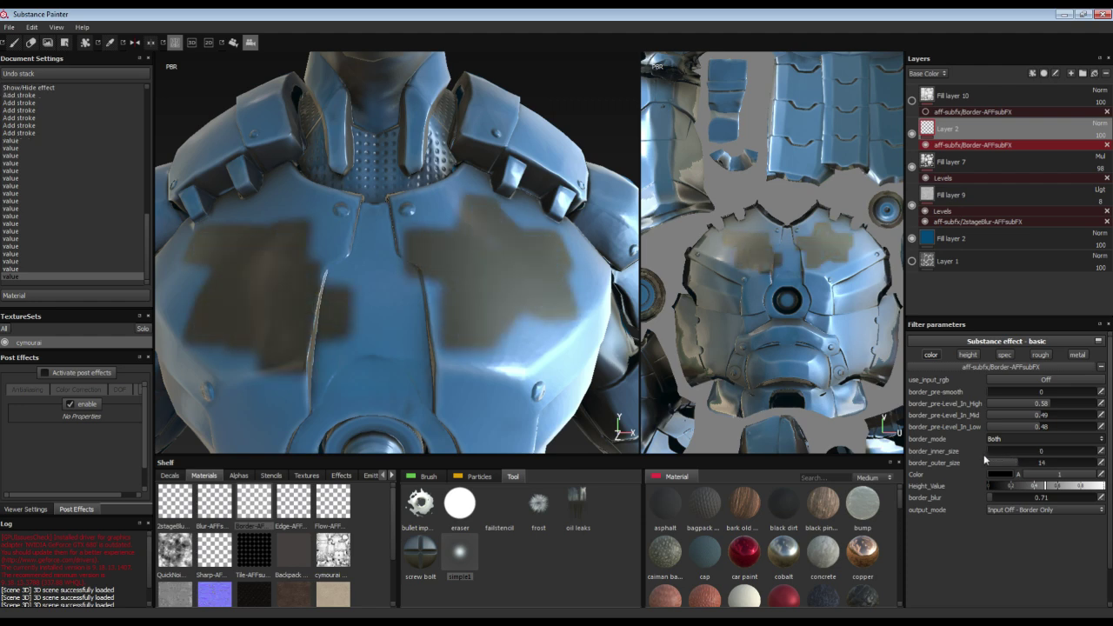
left_click(996, 465)
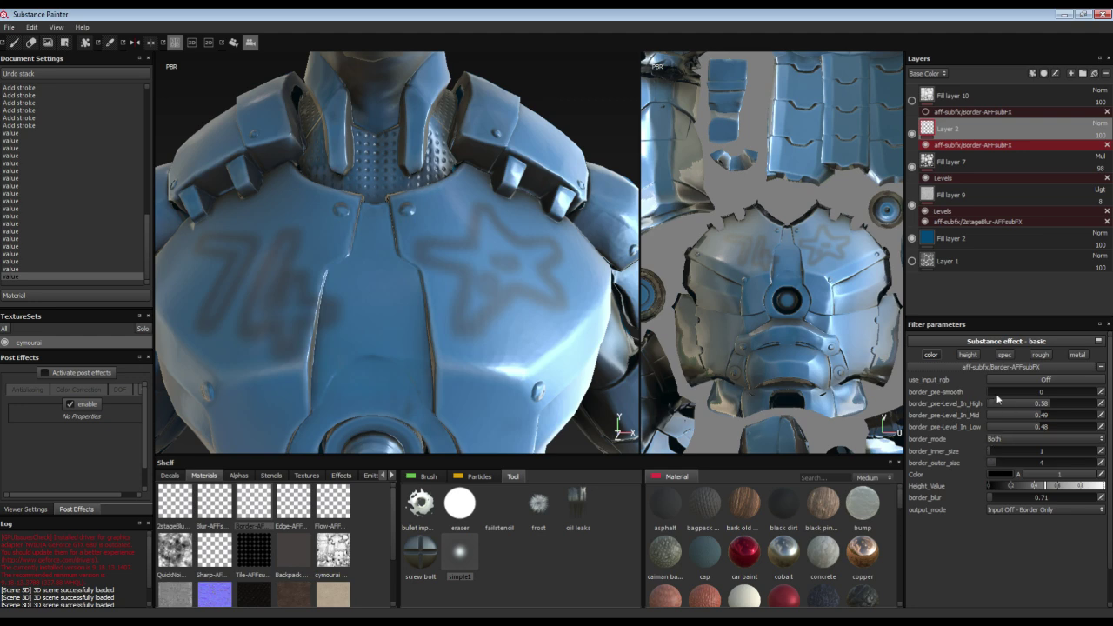
Set the Border effect to inner size 3, outer size 14 and pre-levels 0.65 high, 0.49 mid, 0.42 low, comparing with the effect off
mouse_move(1027, 425)
left_mouse_down()
mouse_move(1004, 425)
mouse_move(1044, 425)
left_mouse_up()
left_click(997, 452)
left_click_drag(1001, 463, 1017, 463)
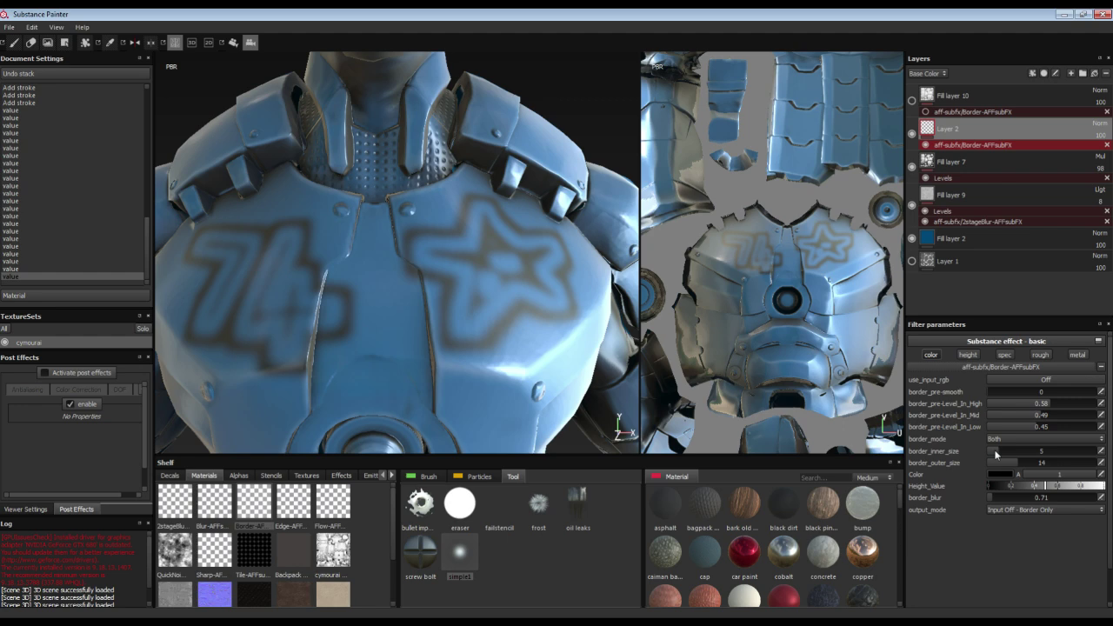
left_click(993, 452)
left_click_drag(1033, 412, 1060, 414)
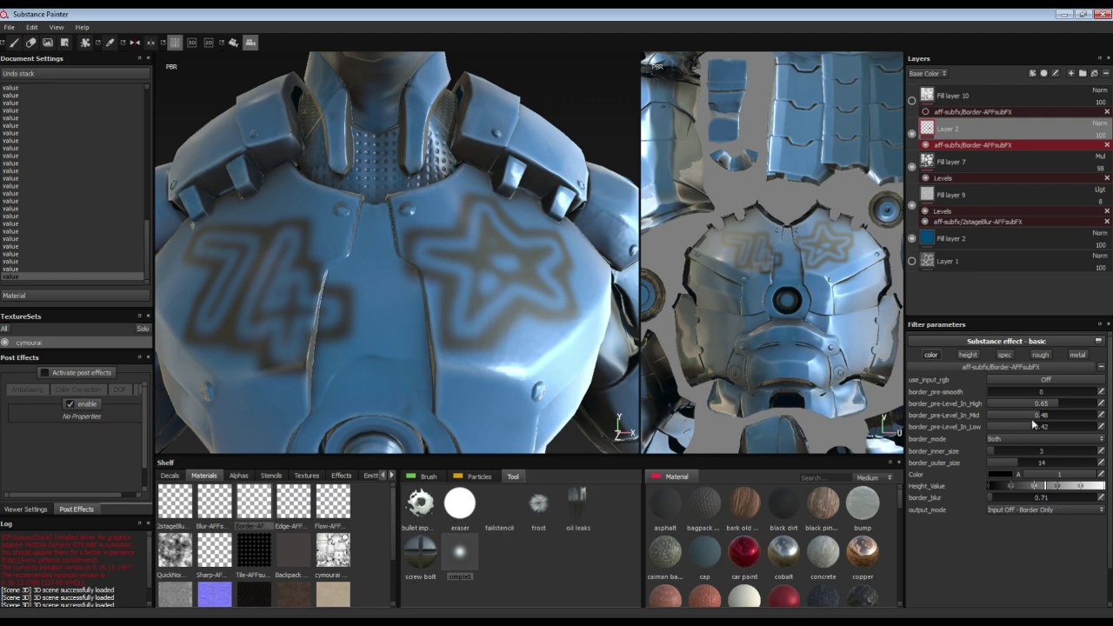
left_click(926, 145)
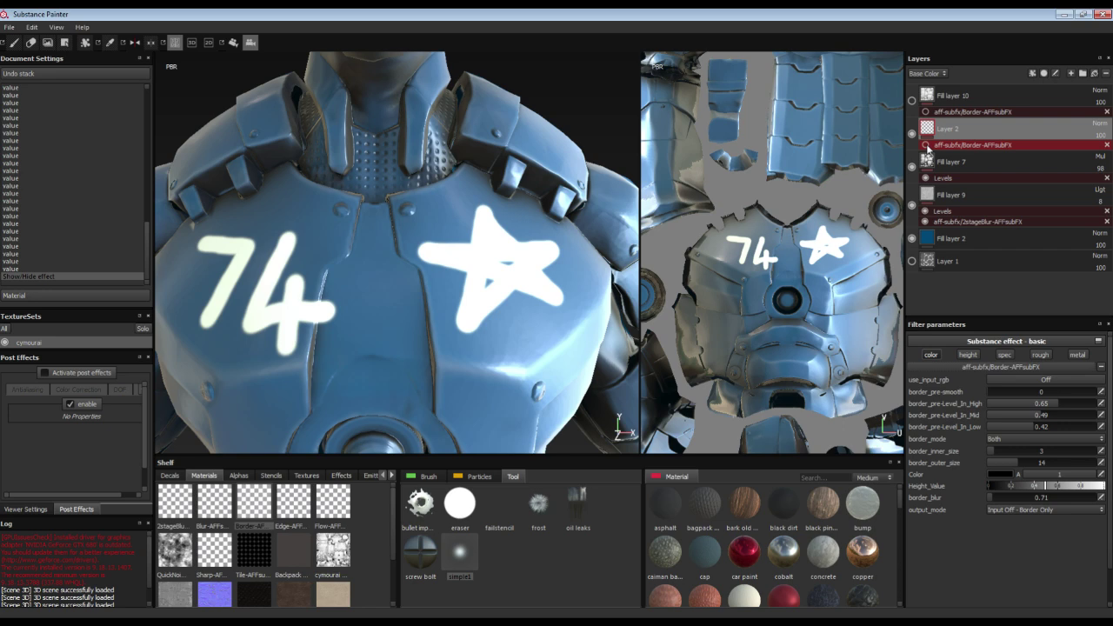
left_click(927, 146)
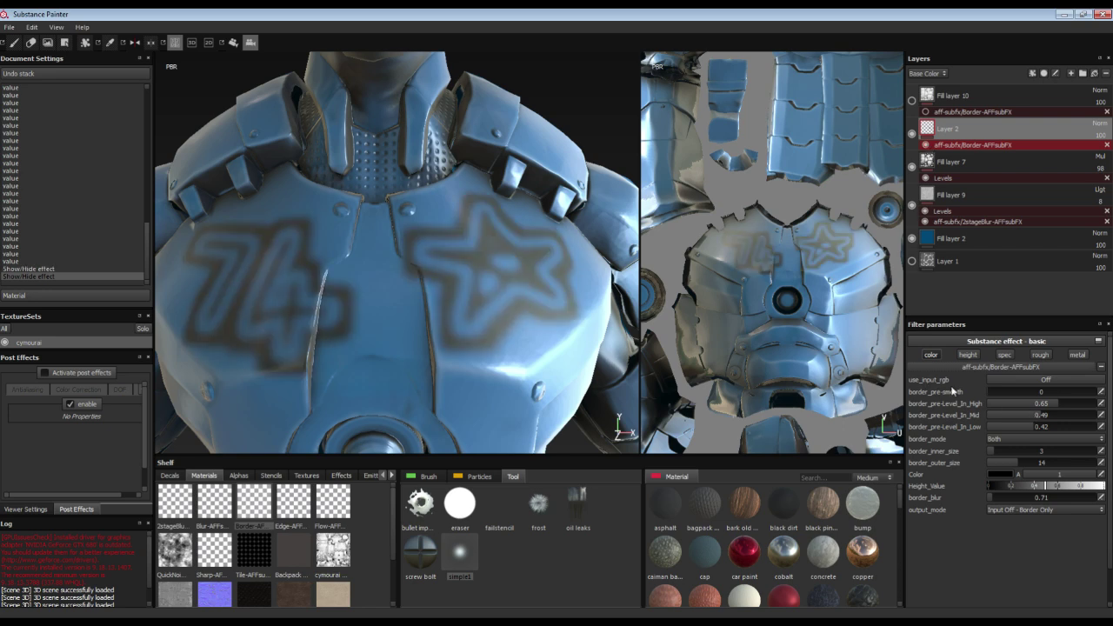
Paint a soft L-shaped mark on Layer 2 in the middle of the chest with brush hardness 0.23, and compare it without the Border effect
left_click(932, 131)
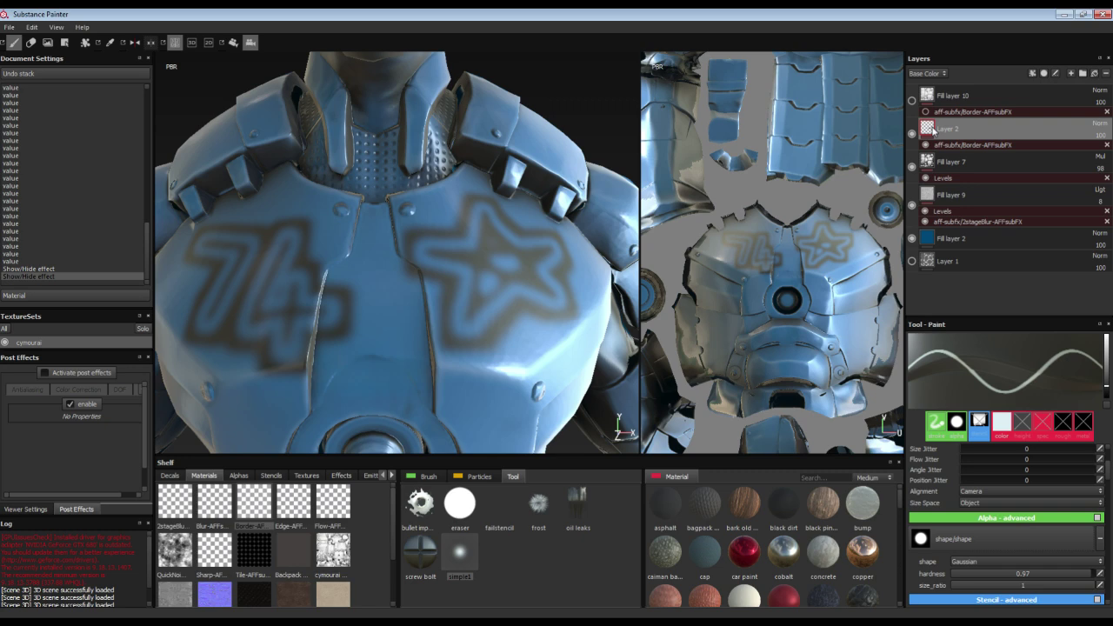
left_click_drag(1022, 577, 994, 577)
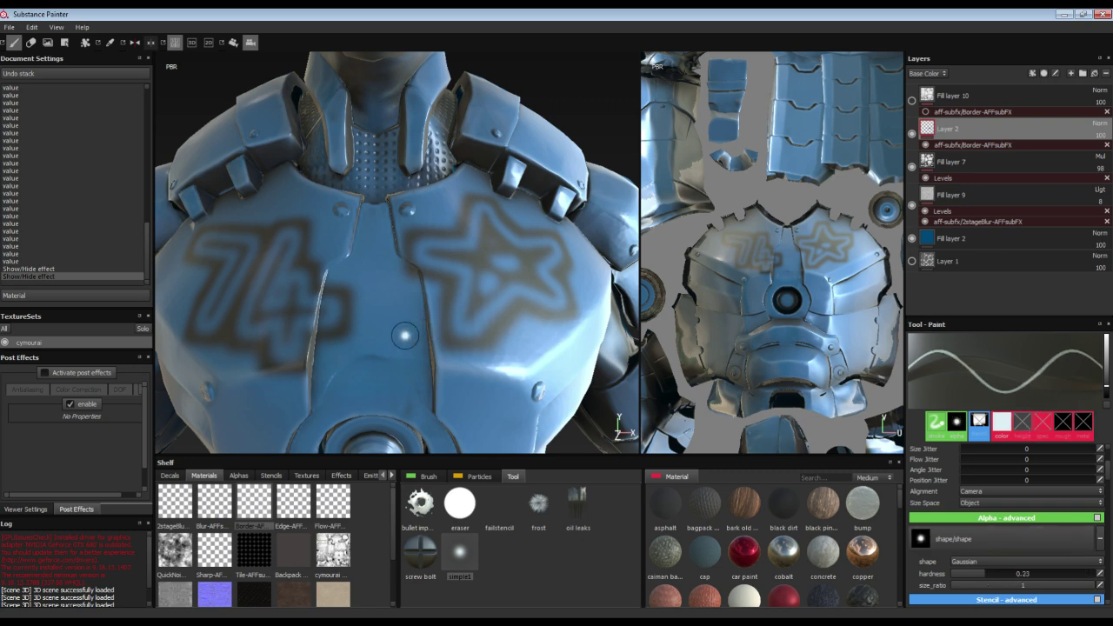
scroll(391, 321, "up", 1)
mouse_move(392, 294)
left_mouse_down()
mouse_move(386, 363)
mouse_move(365, 391)
left_mouse_up()
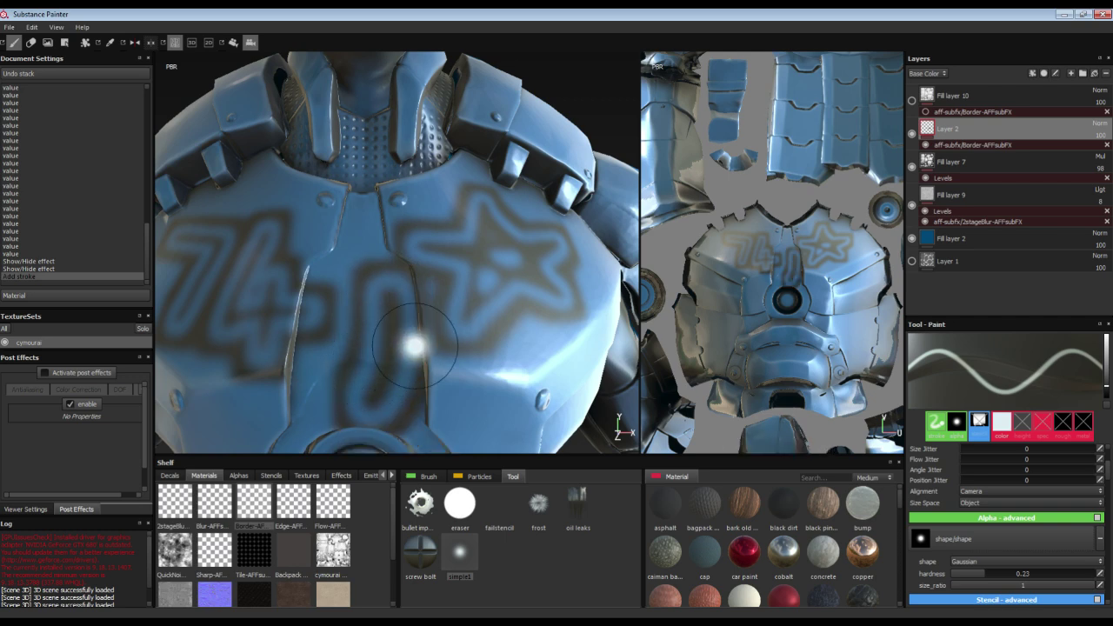
left_click_drag(504, 395, 547, 398)
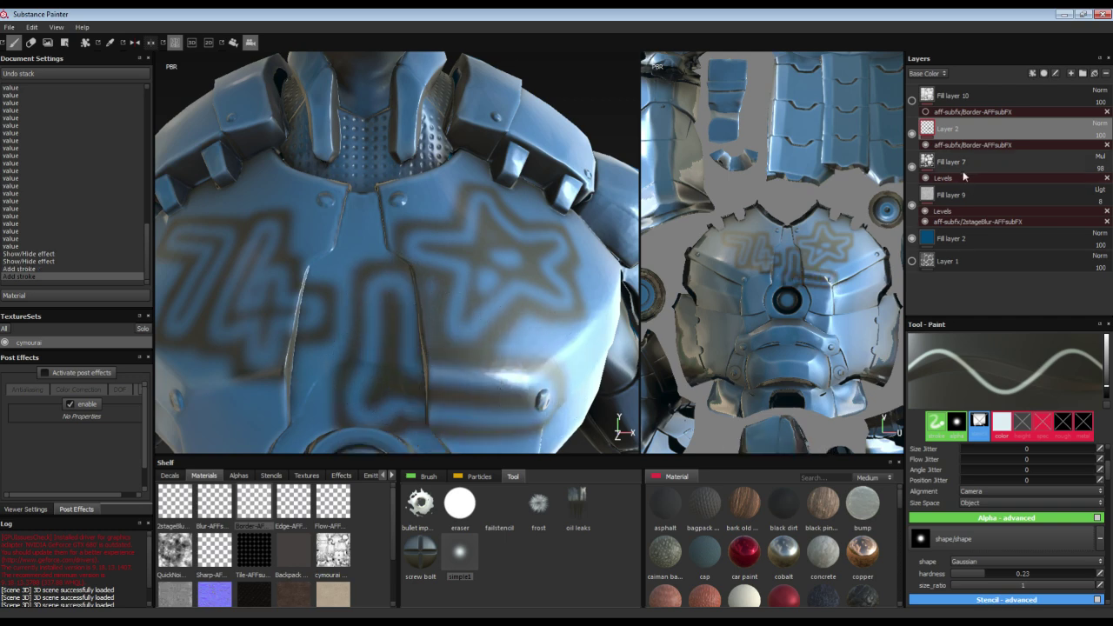
left_click(925, 146)
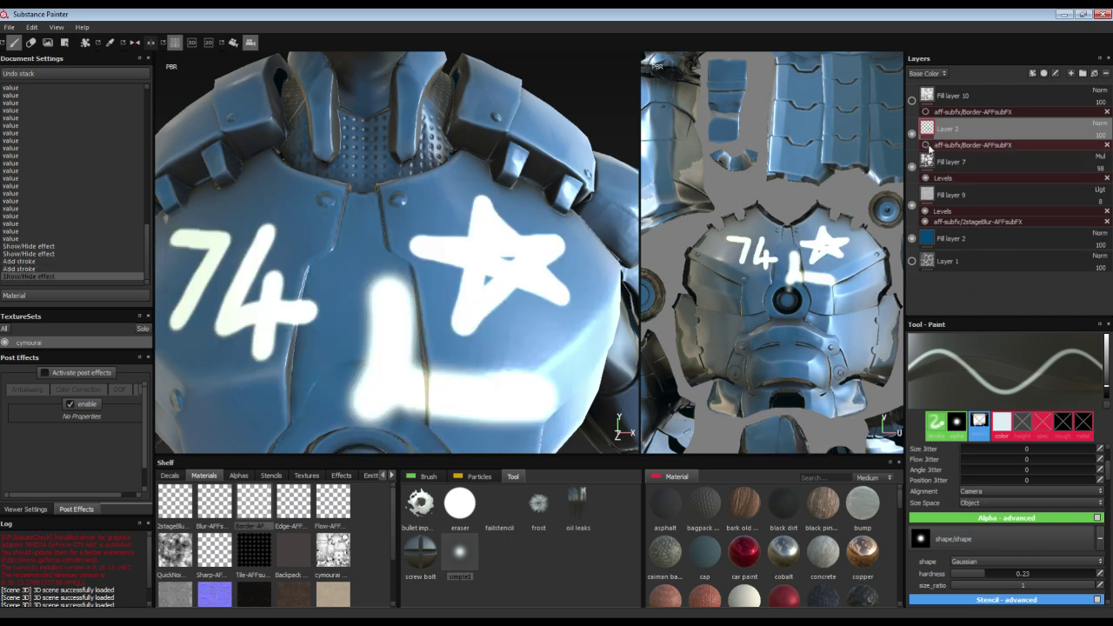
left_click(925, 145)
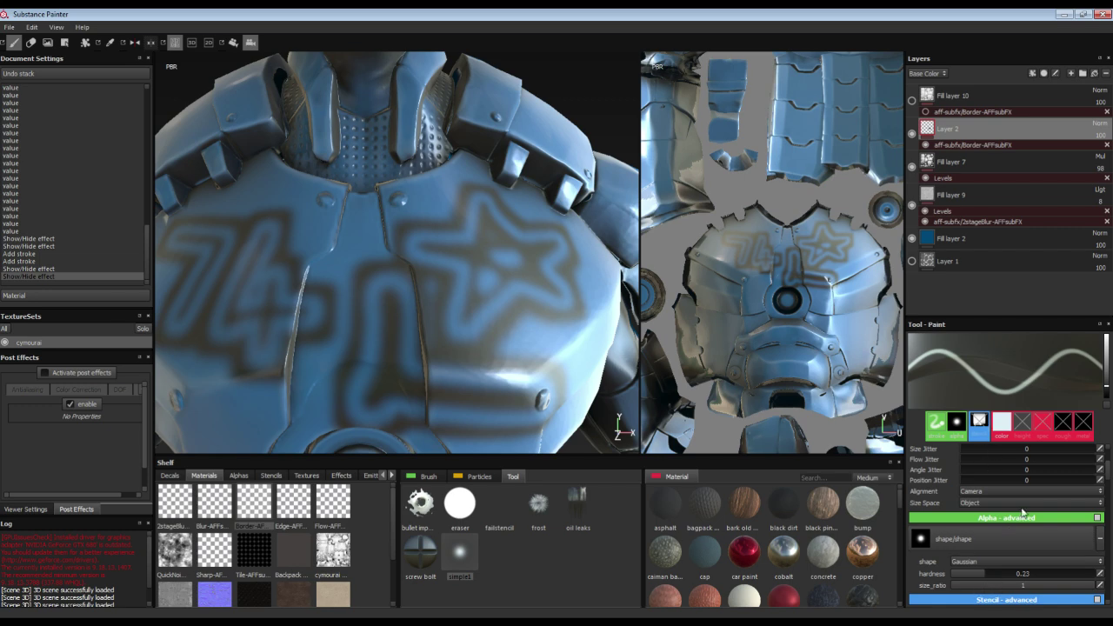
Paint a soft curved stroke on the torso beside the round chest core and compare it with the Border effect hidden
scroll(1108, 468, "up", 2)
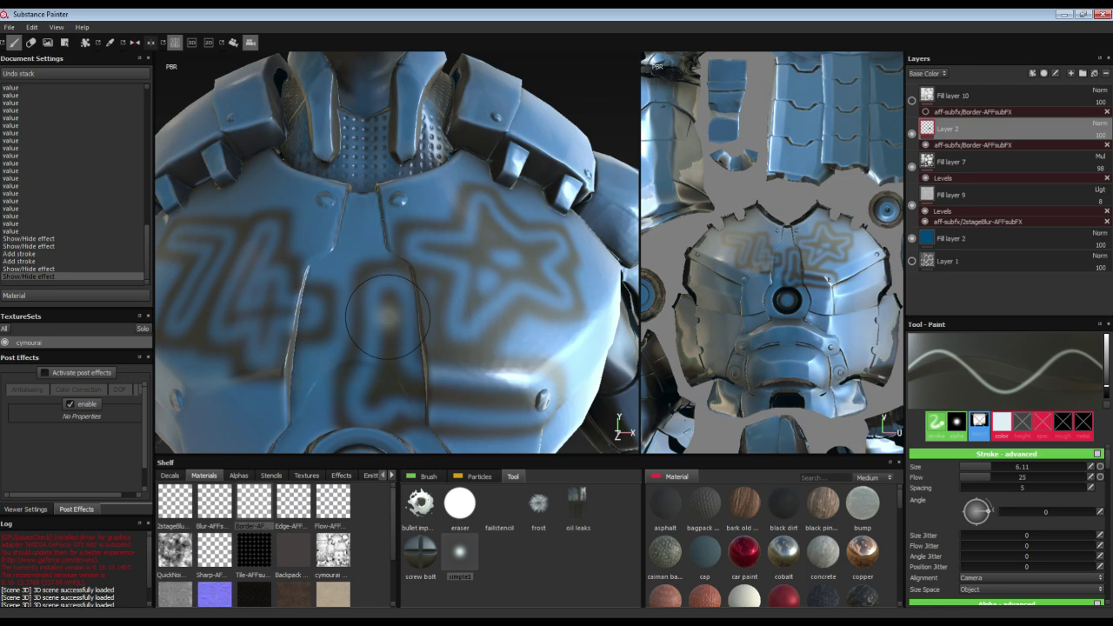
middle_click_drag(386, 318, 466, 118, "alt")
left_click(309, 257)
mouse_move(310, 258)
left_mouse_down()
mouse_move(306, 339)
mouse_move(348, 370)
mouse_move(452, 379)
left_mouse_up()
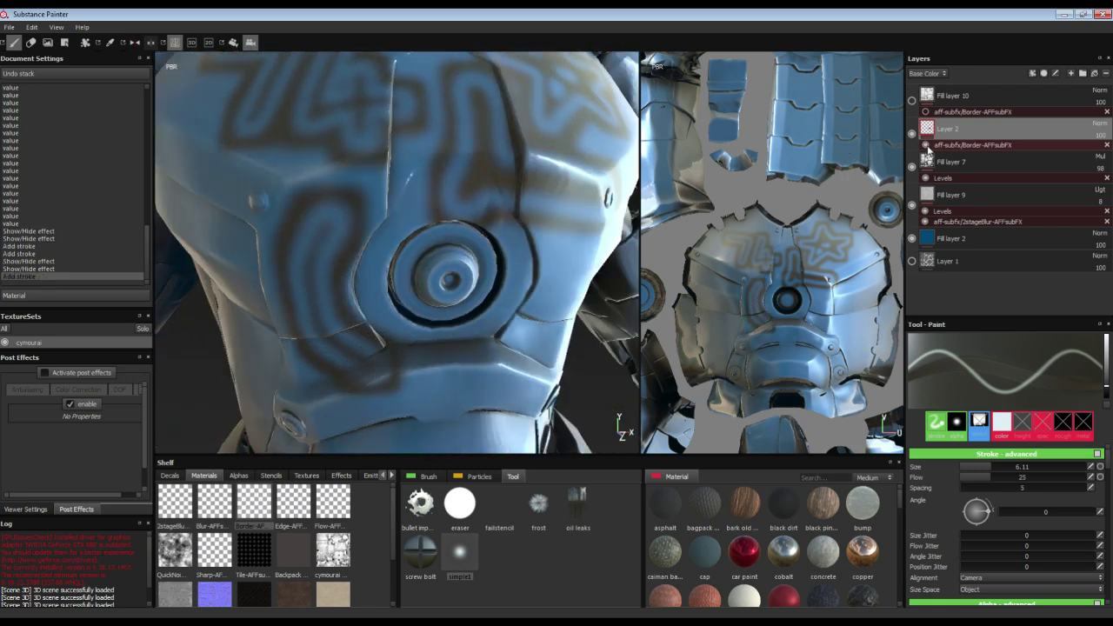
left_click(925, 145)
left_click(925, 145)
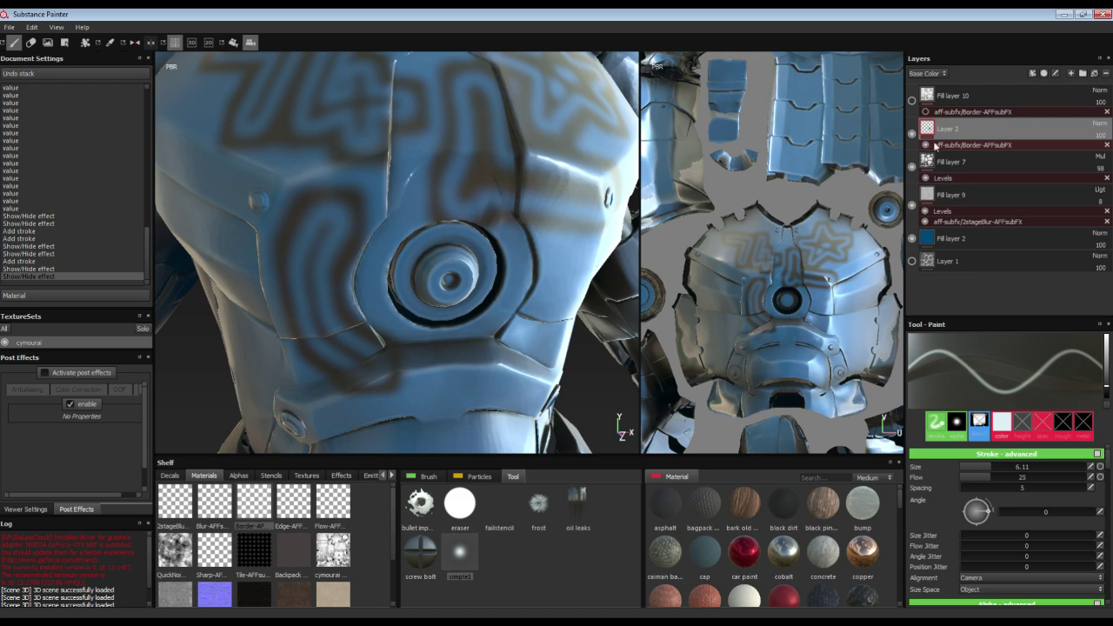
Set Layer 2's Border effect to pre-levels 0.78 mid and 0.3 low, outer size 6 and border blur 0
left_click(944, 145)
mouse_move(1054, 421)
left_mouse_down()
mouse_move(1002, 419)
mouse_move(1071, 421)
mouse_move(999, 432)
mouse_move(1086, 431)
mouse_move(976, 432)
mouse_move(1025, 427)
mouse_move(990, 455)
mouse_move(1012, 464)
mouse_move(1000, 463)
left_mouse_up()
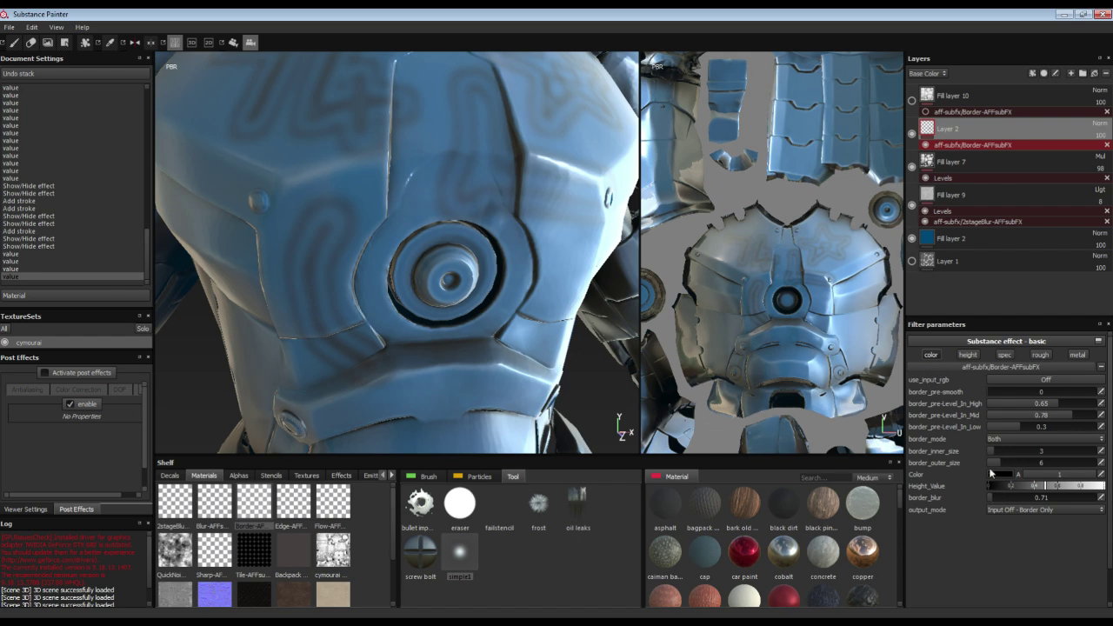
left_click(992, 498)
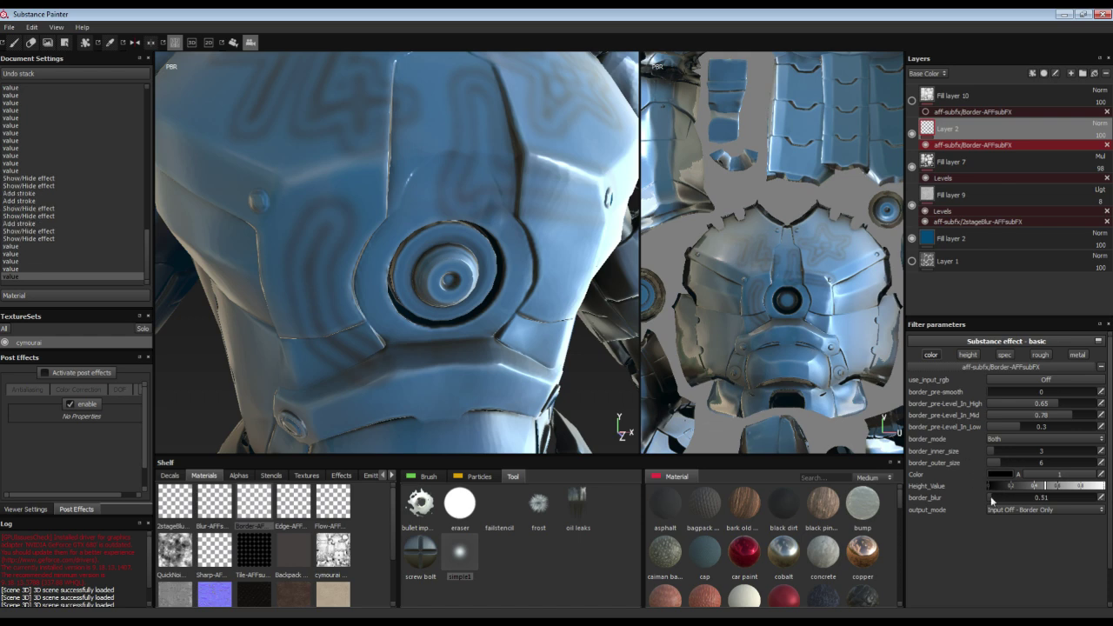
left_click(989, 499)
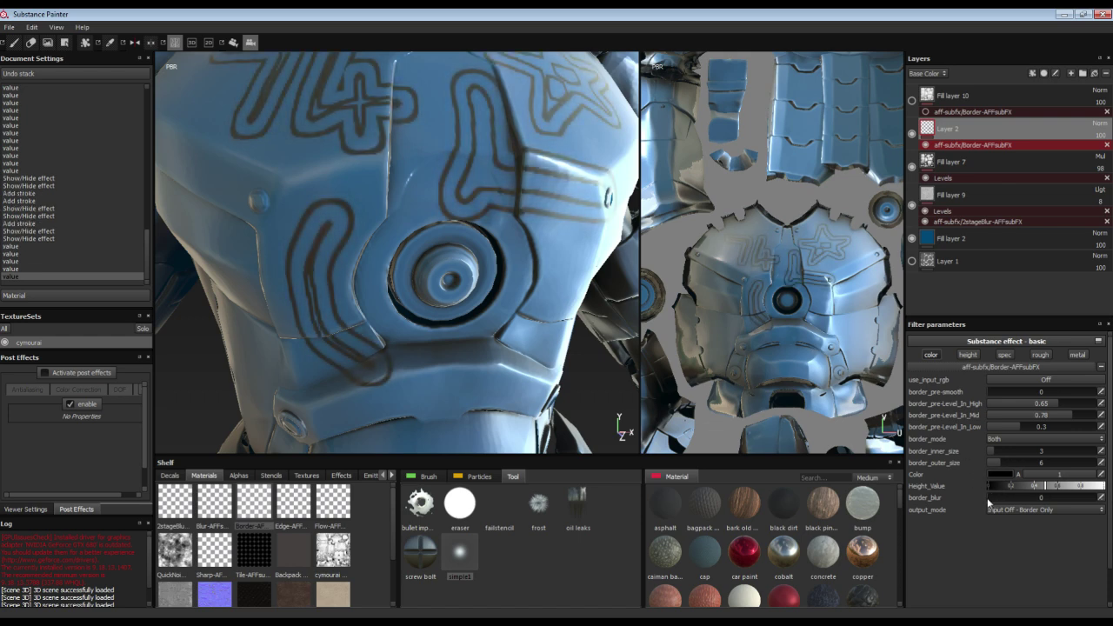
left_click_drag(620, 315, 536, 339, "alt")
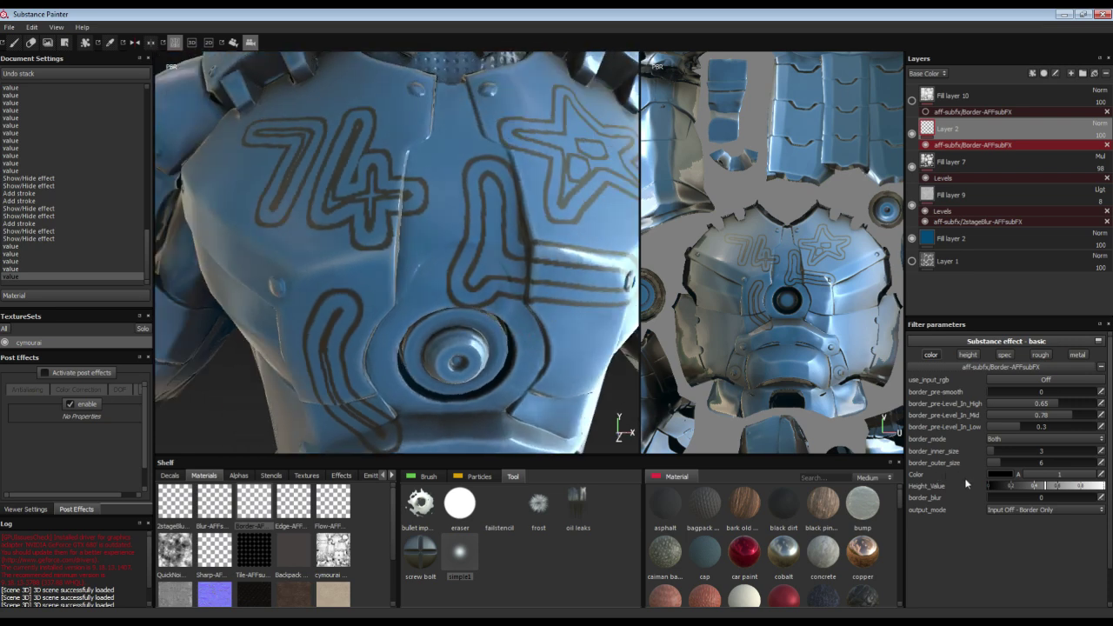
Try increasing border blur values on the painted marks, including 0.04, 0.05, 0.1 and 0.2
left_click(989, 501)
double_click(1048, 501)
key("Return")
left_click_drag(529, 295, 611, 301, "alt")
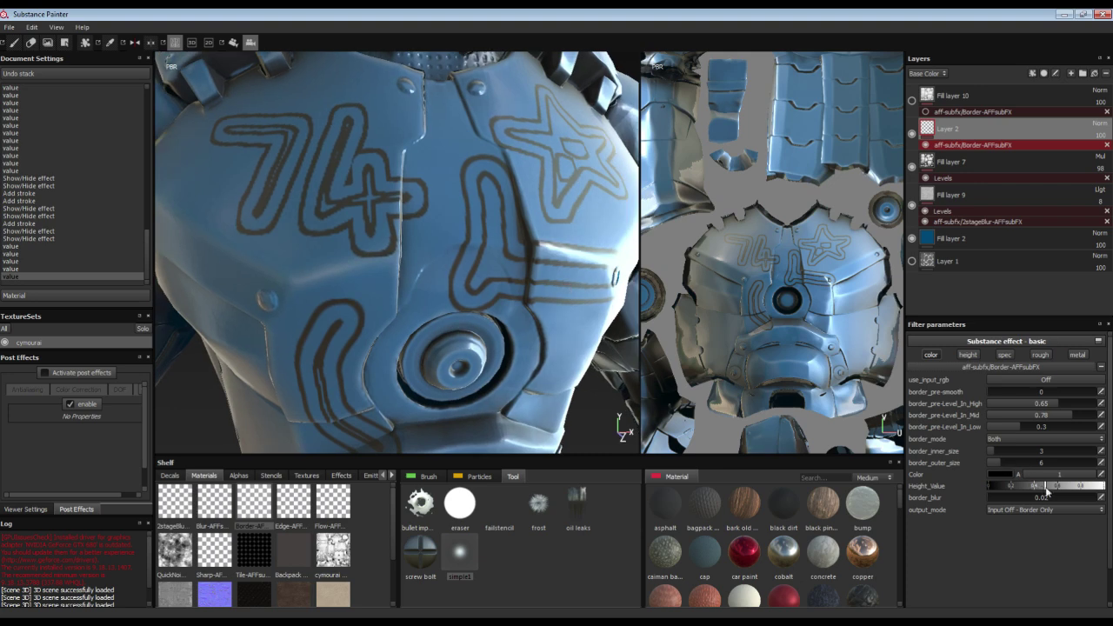
double_click(1102, 498)
type("0.04")
key("Return")
left_click(1101, 497)
type("0.05")
key("Return")
double_click(1102, 497)
type("0.1")
key("Return")
double_click(1102, 498)
type("0.2")
key("Return")
Set the border blur to 0.15 and inspect the outlines on the chest
double_click(1102, 497)
type("0.")
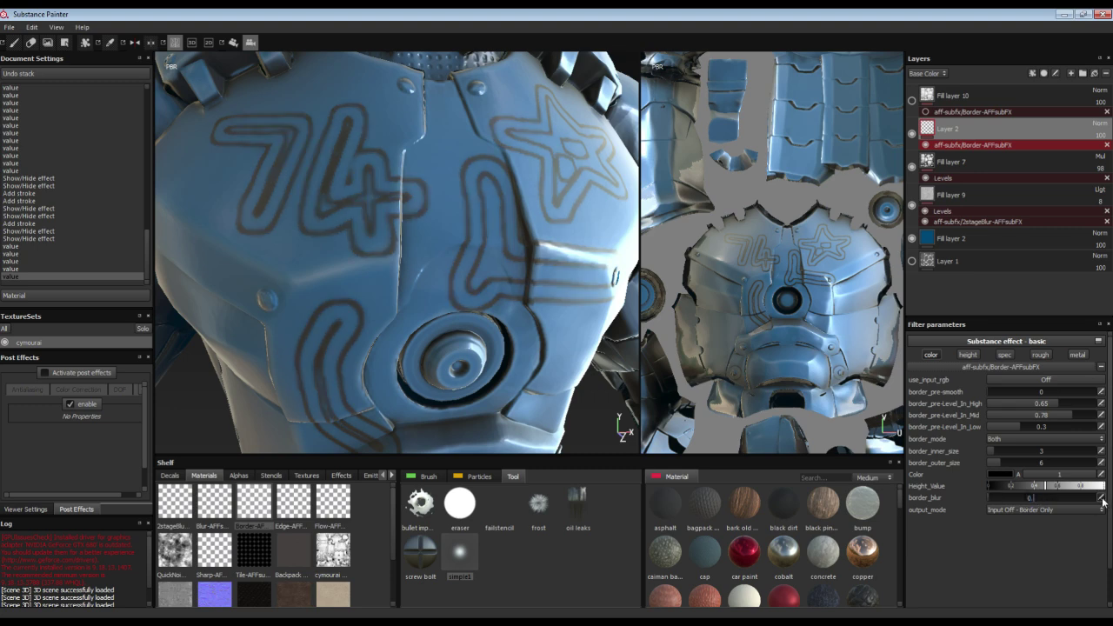
type("15")
key("Return")
left_click_drag(553, 267, 591, 278, "alt")
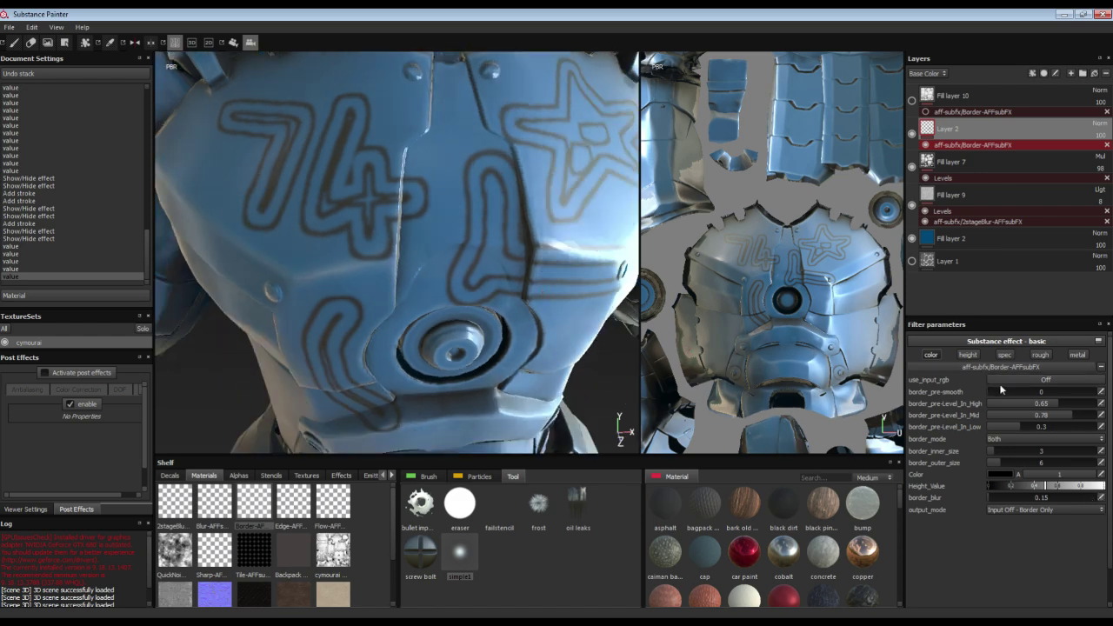
Set the border pre-level mid to 0.41 and the border color to dark red with RGB 0.429, 0, 0
mouse_move(1036, 417)
left_mouse_down()
mouse_move(1056, 417)
mouse_move(1033, 423)
left_mouse_up()
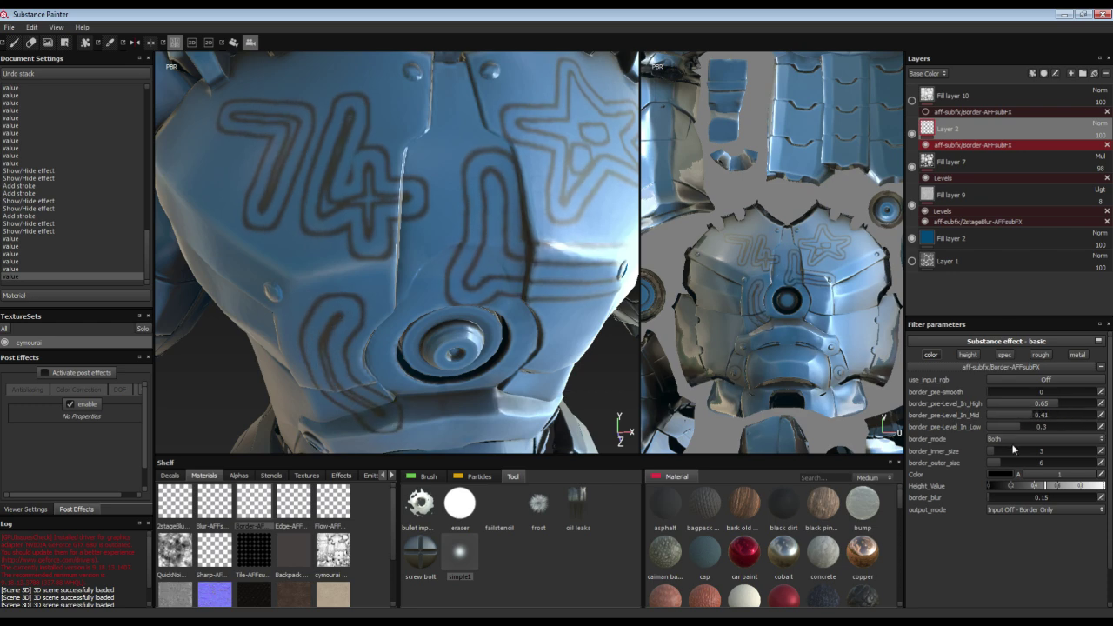
left_click(1000, 474)
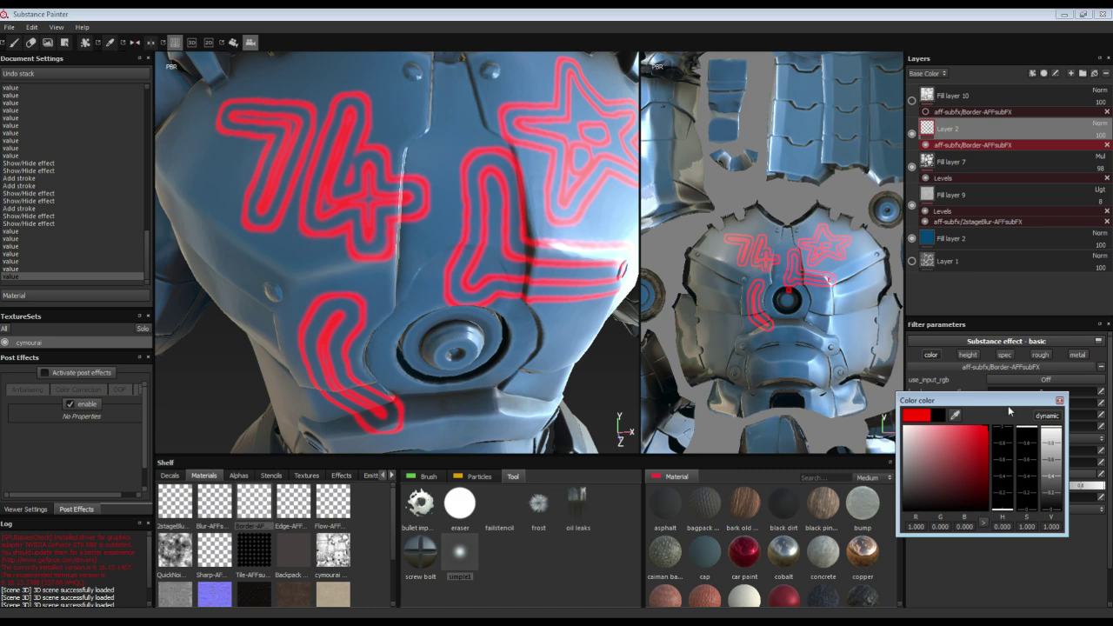
left_click_drag(929, 449, 1024, 474)
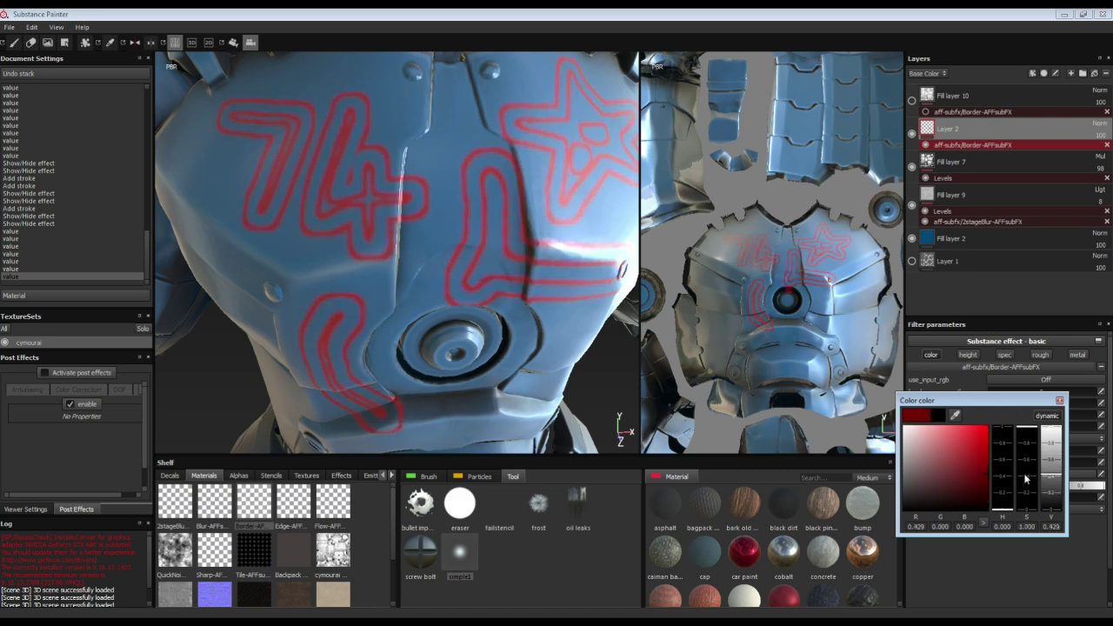
left_click(1059, 400)
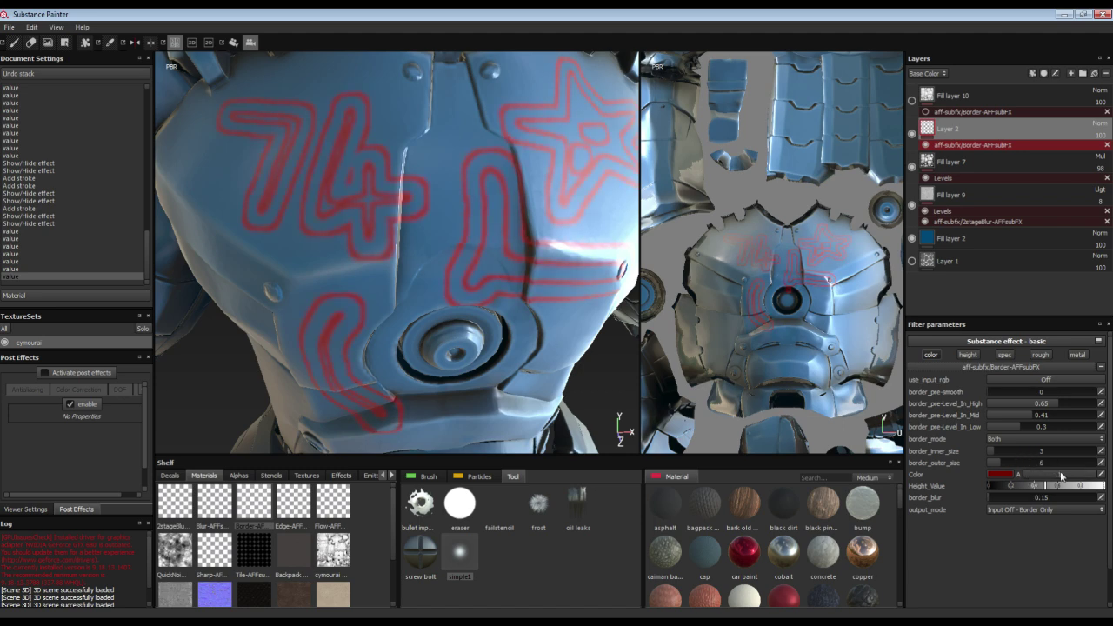
Try the Input Over Border output mode, then switch the output mode to Input Under Border
left_click(1012, 511)
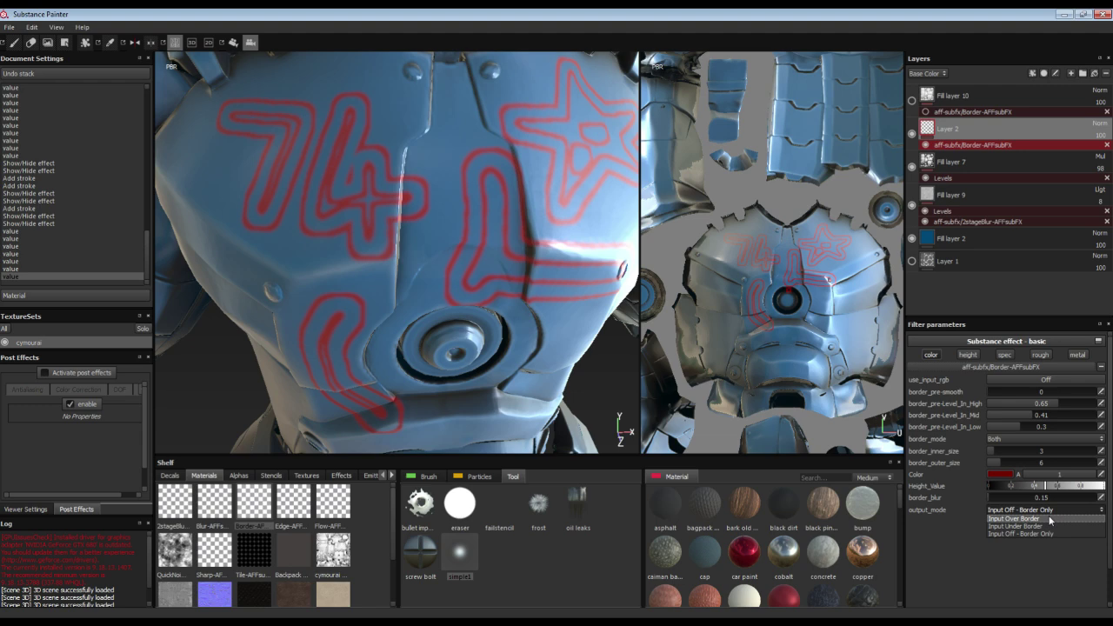
left_click(1050, 519)
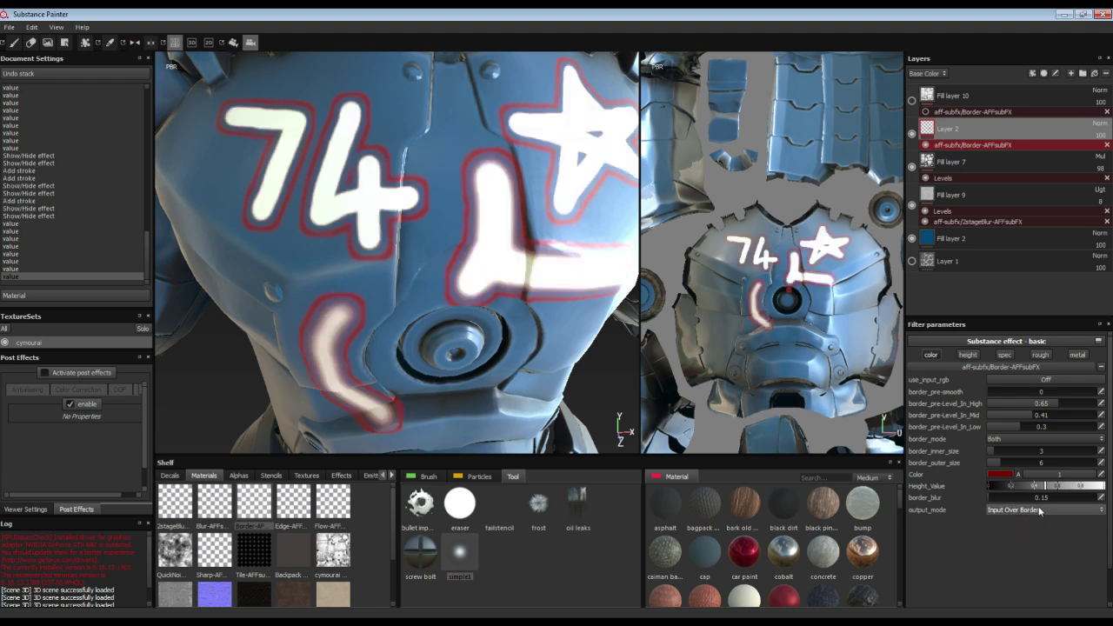
left_click(1041, 511)
left_click(1046, 527)
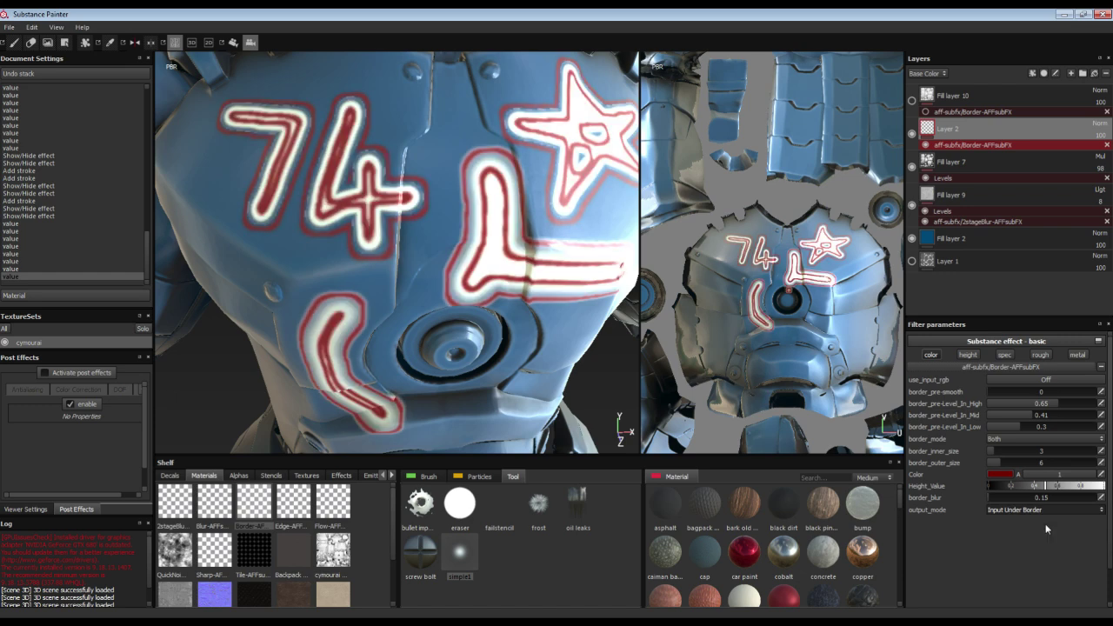
Set the border pre-smooth to 0.43 and the pre-levels to 0.42 high, 0.36 mid and 0.32 low
mouse_move(1036, 424)
left_mouse_down()
mouse_move(1049, 427)
mouse_move(1018, 425)
mouse_move(1033, 406)
mouse_move(990, 390)
left_mouse_up()
left_click(1025, 415)
left_click(1022, 425)
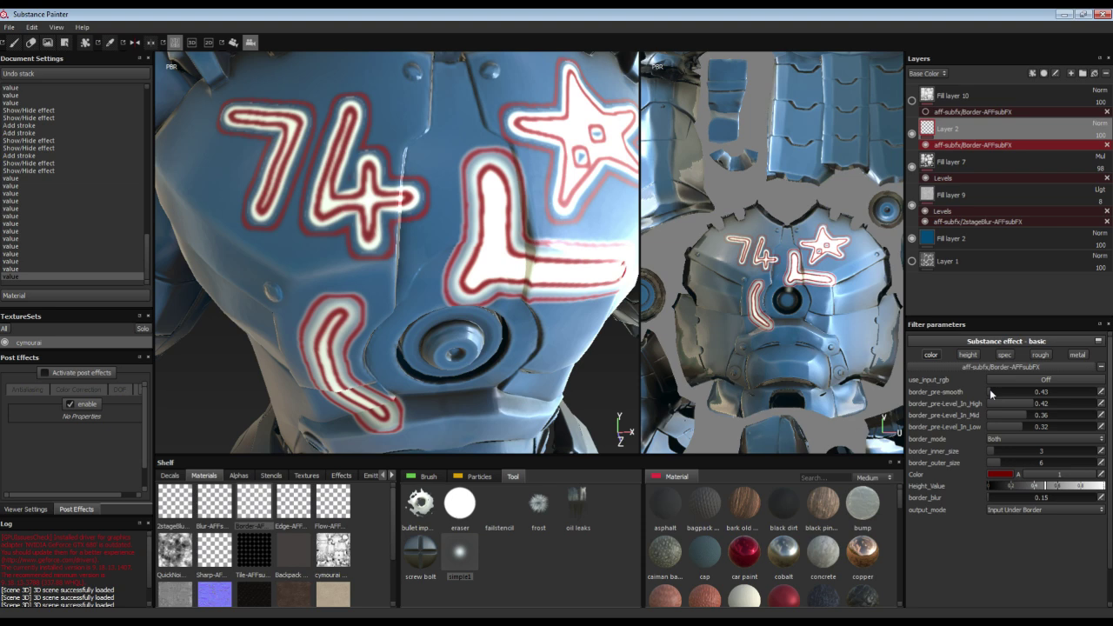
left_click_drag(1005, 485, 1034, 481)
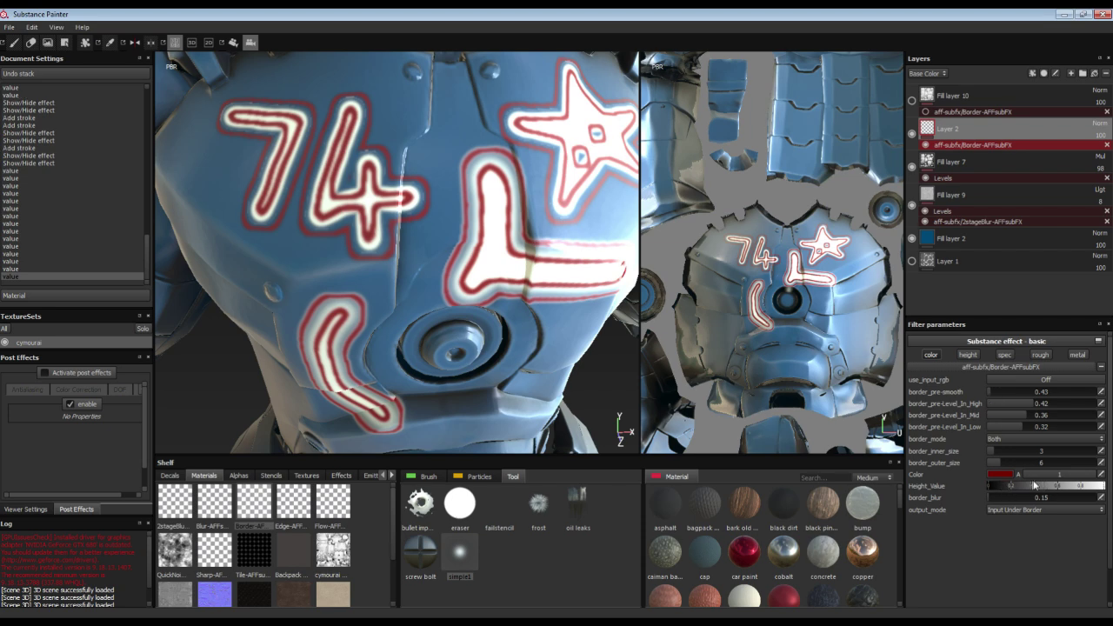
left_click_drag(563, 282, 536, 258, "alt")
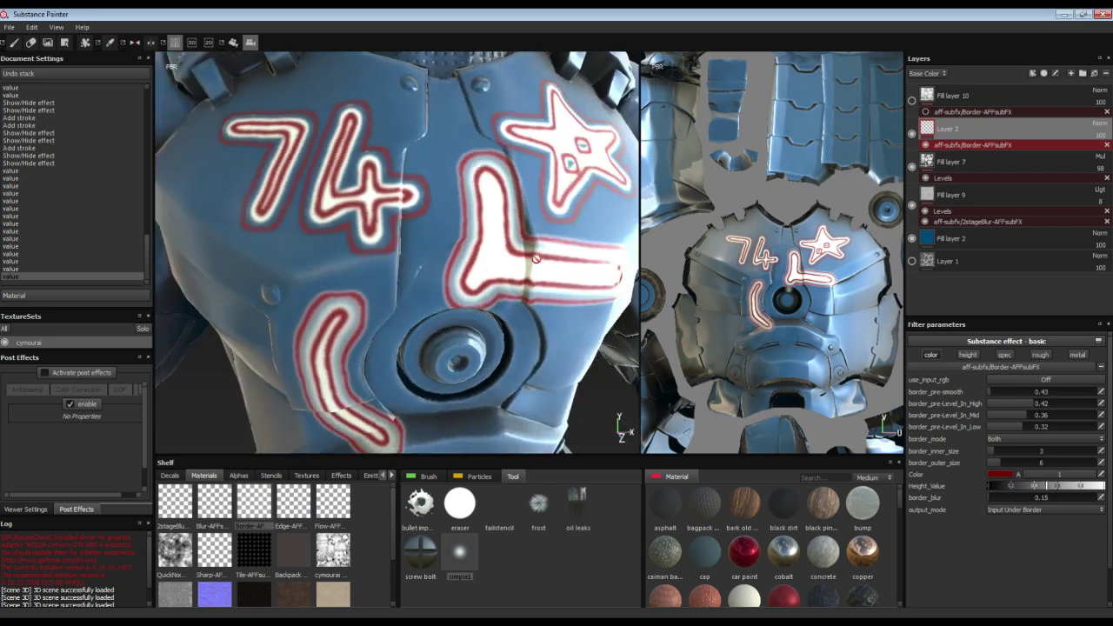
Set the outer border size to 14 and the pre-smooth to 0, and view the whole upper body
left_click_drag(1001, 461, 1020, 463)
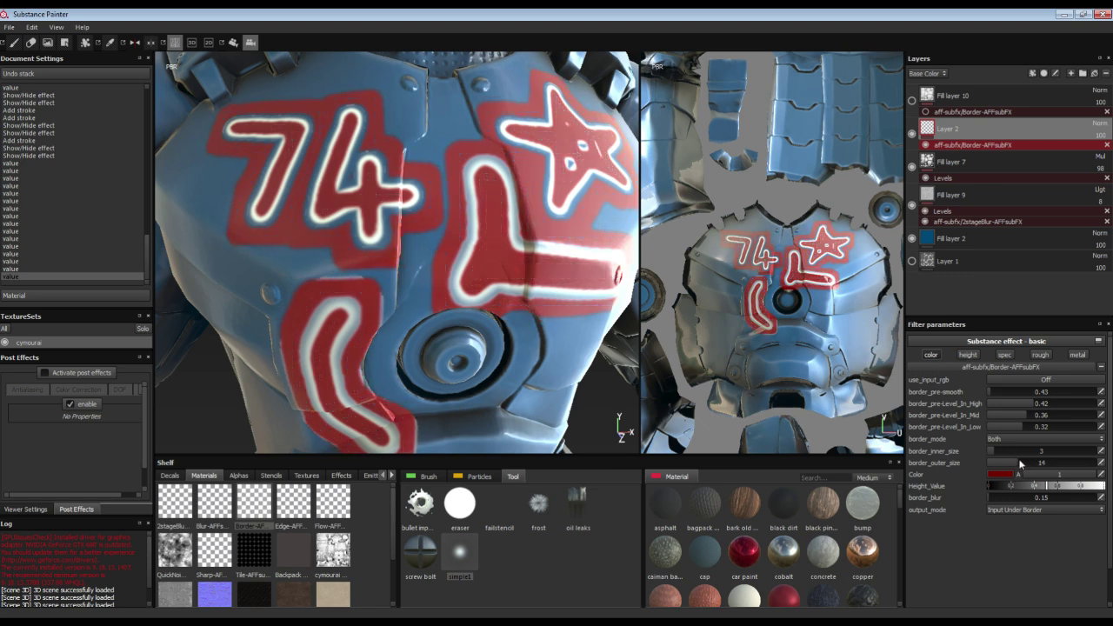
mouse_move(990, 391)
left_mouse_down()
mouse_move(1026, 390)
mouse_move(1030, 403)
mouse_move(982, 402)
left_mouse_up()
left_click_drag(546, 306, 437, 284, "alt")
right_click_drag(437, 284, 466, 266, "alt")
scroll(467, 265, "down", 4)
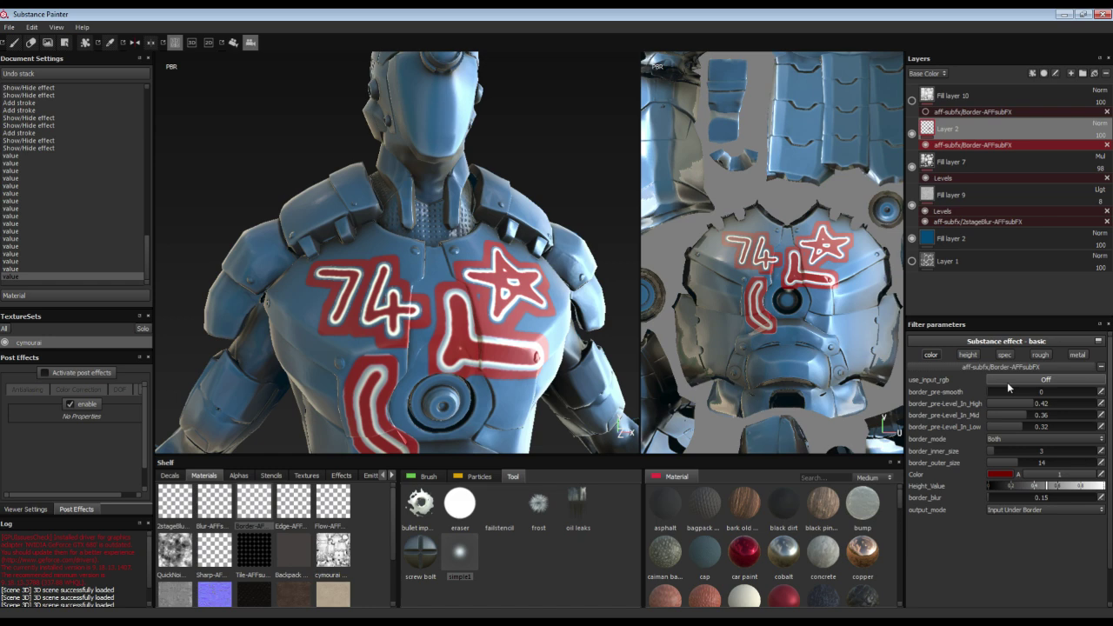
Hide Layer 2 and show Fill layer 10 with the ambient occlusion map as its base color
left_click(911, 134)
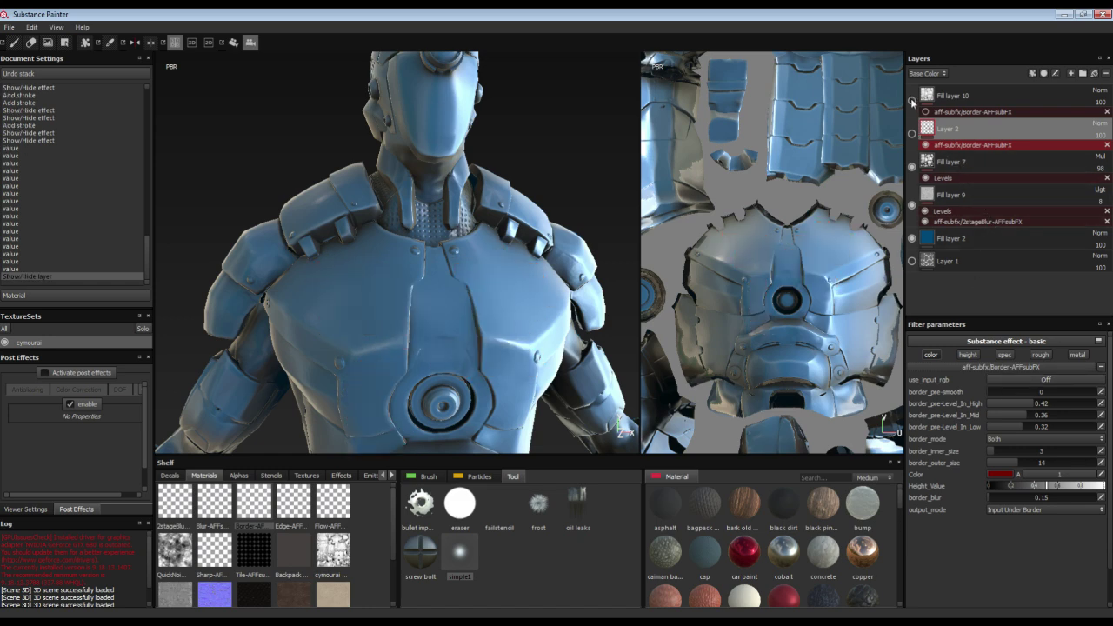
left_click(920, 101)
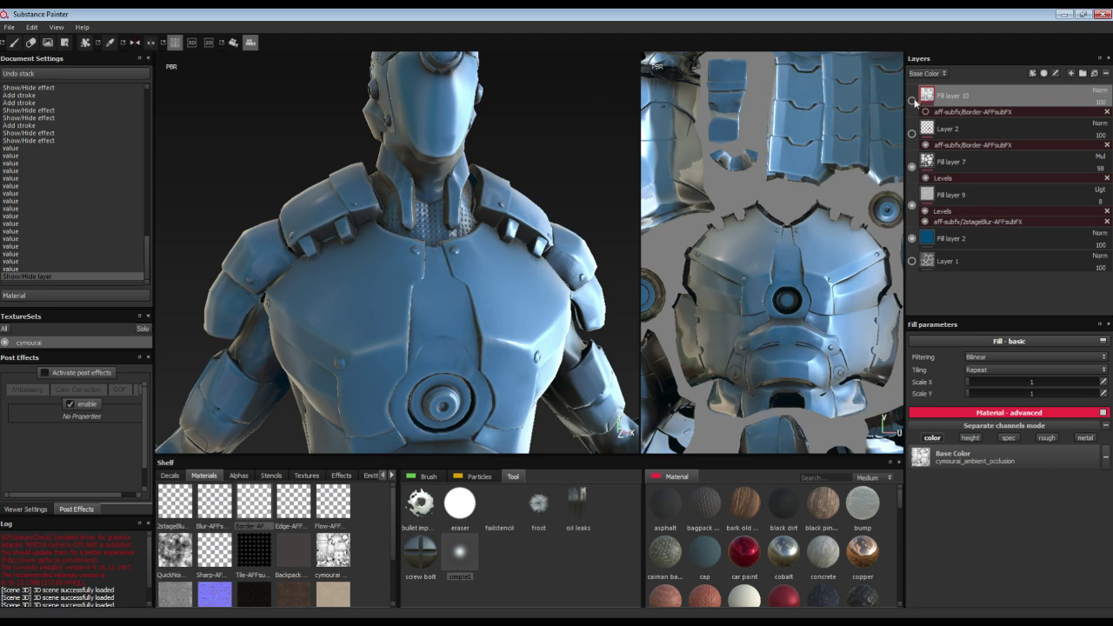
left_click(912, 101)
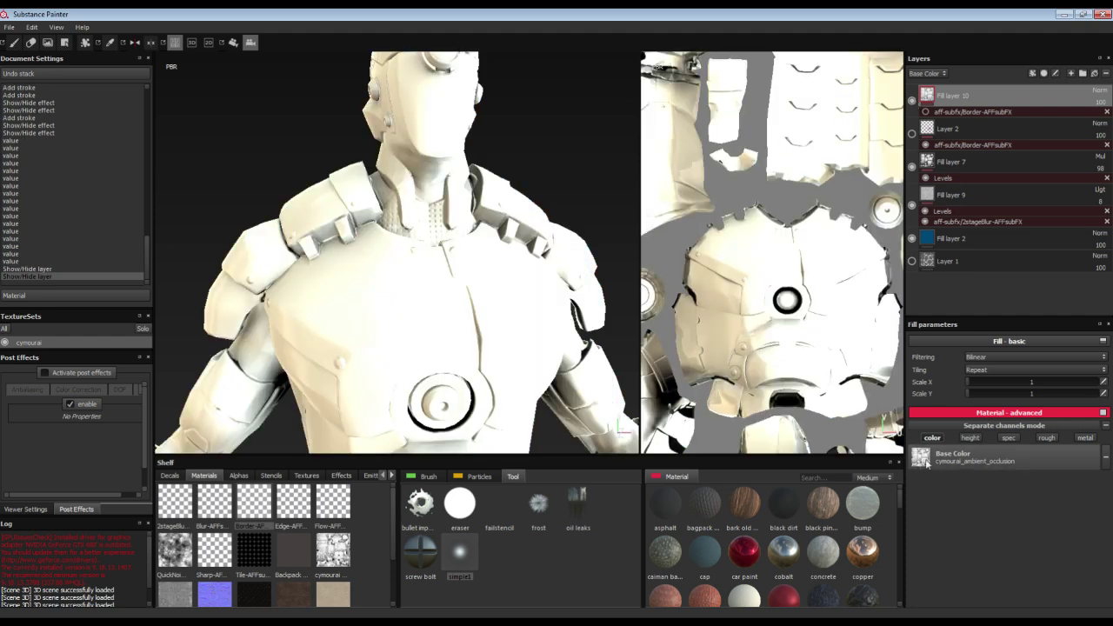
Examine the model's individual texture channels from Base Color through Height to Metallic, and return to the full material view
key("c")
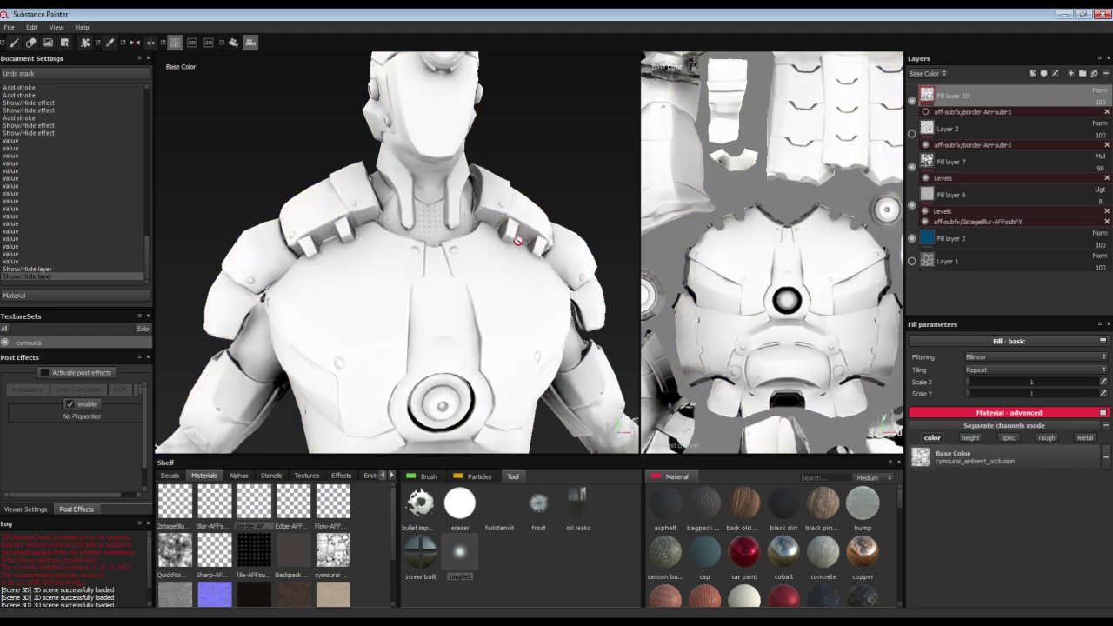
key("c")
key("c")
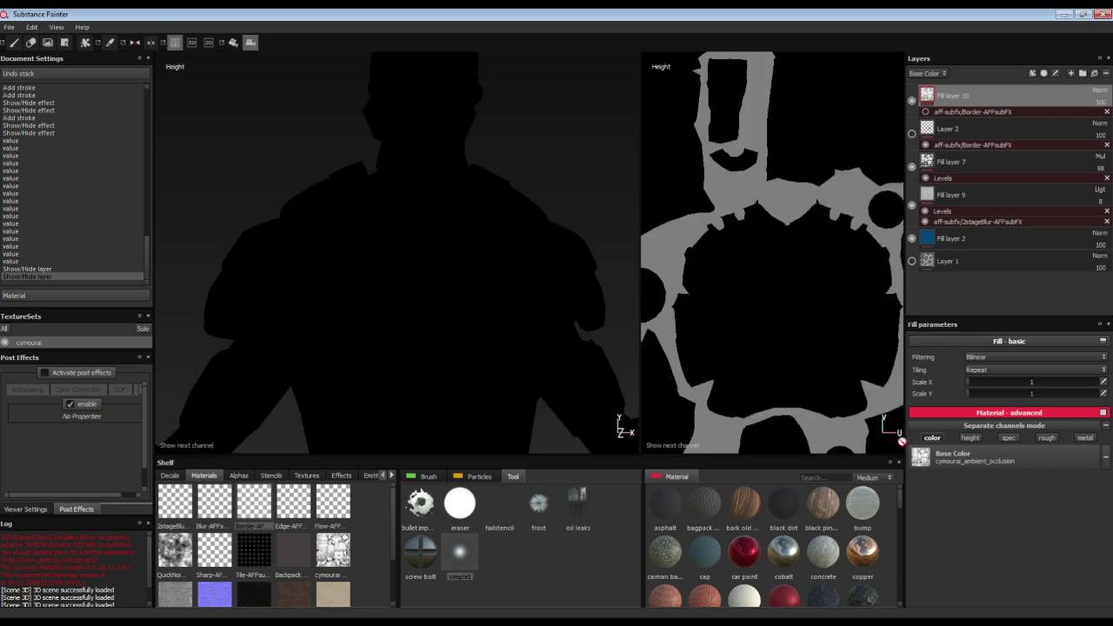
key("c")
key("c")
key("c")
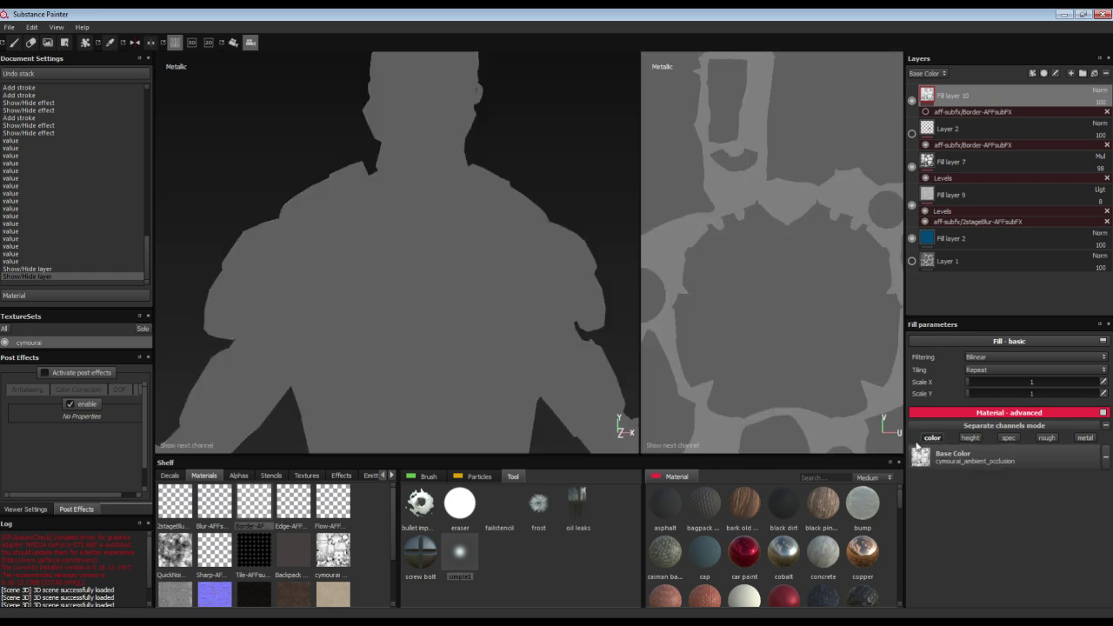
key("m")
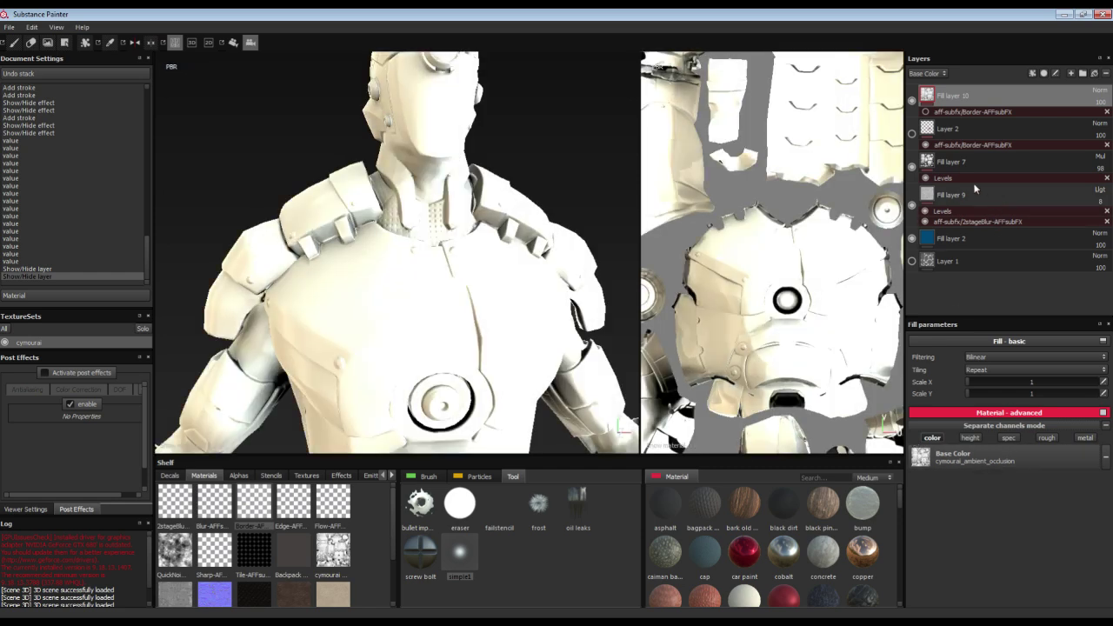
Enable Fill layer 10's Border effect with input RGB on and pre-levels of 0.77 high, 0.45 mid and 0.5 low
left_click(929, 112)
left_click(926, 113)
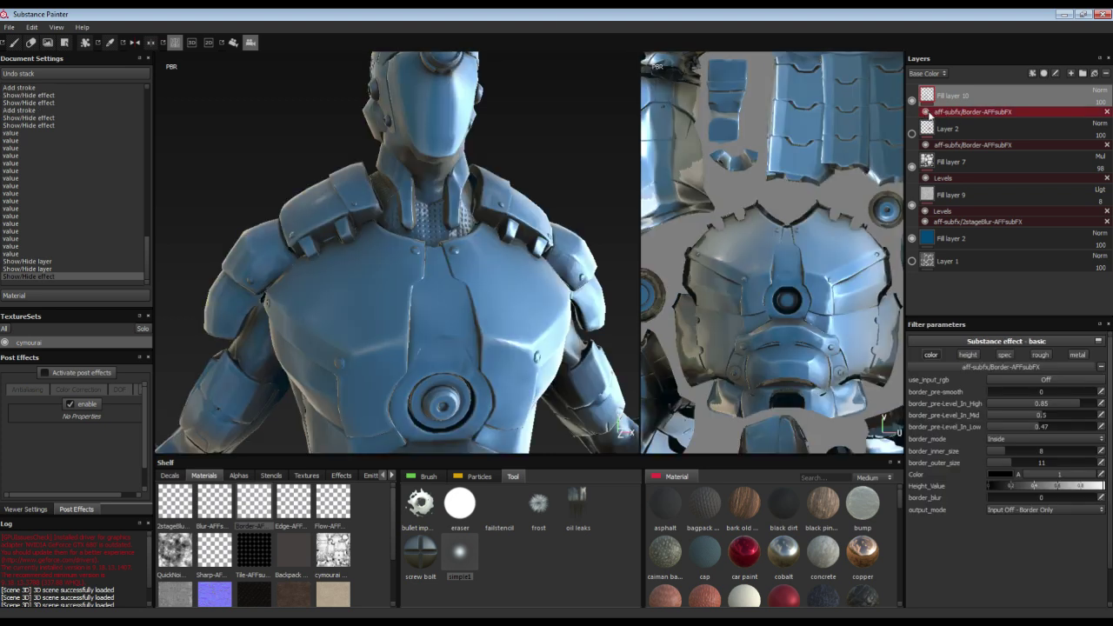
left_click(1021, 382)
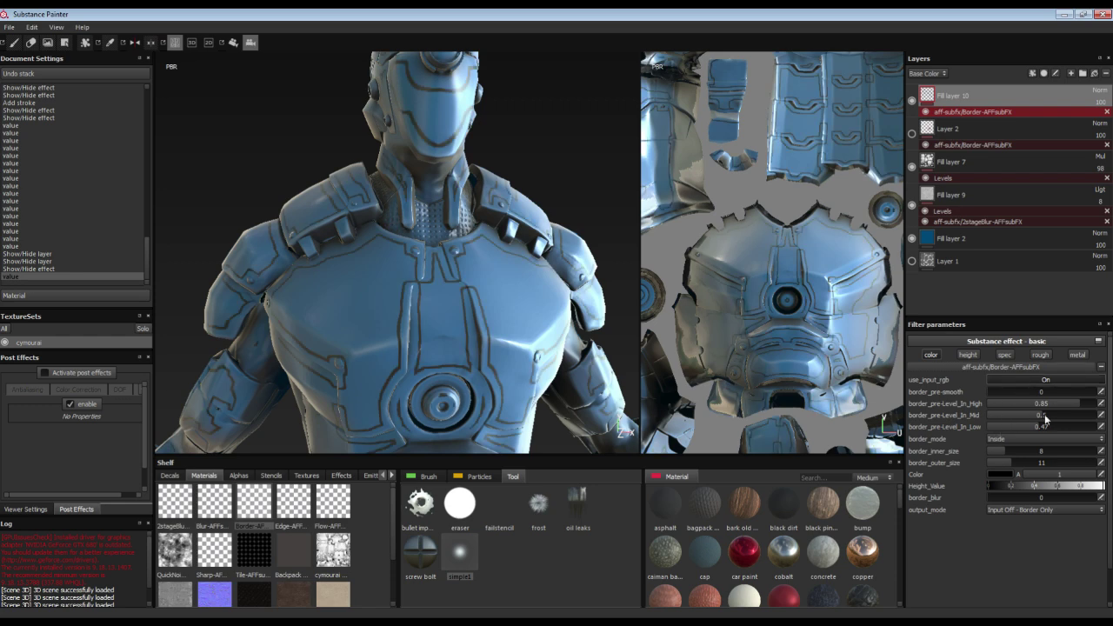
left_click_drag(1045, 419, 1074, 407)
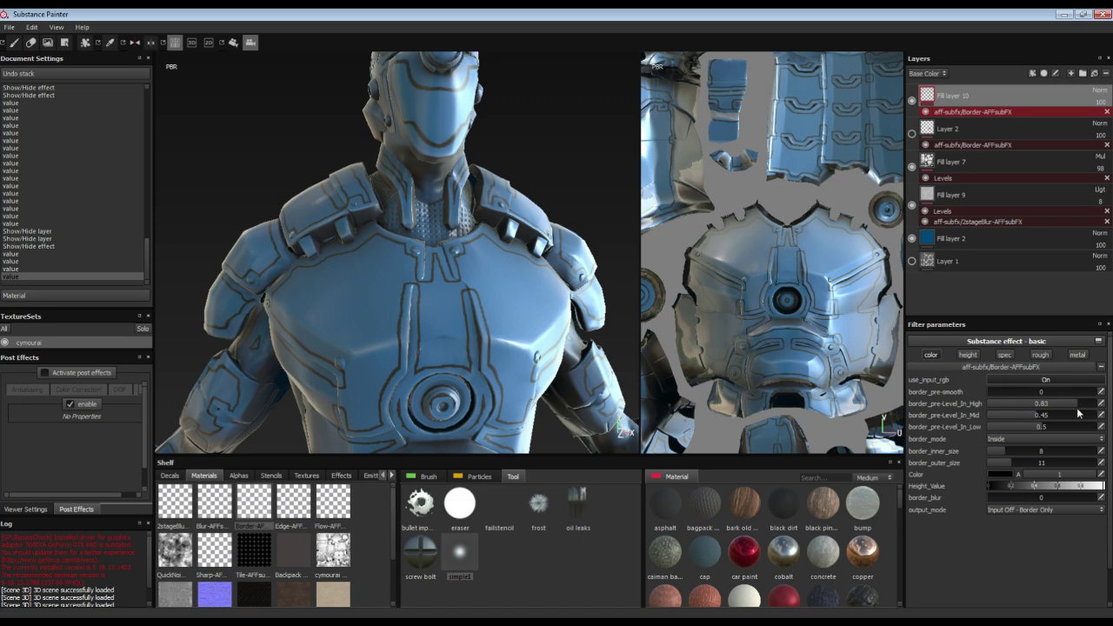
Set the border mode to Both with inner size 10 and outer size 45, and inspect the pattern around the body
left_click(1022, 439)
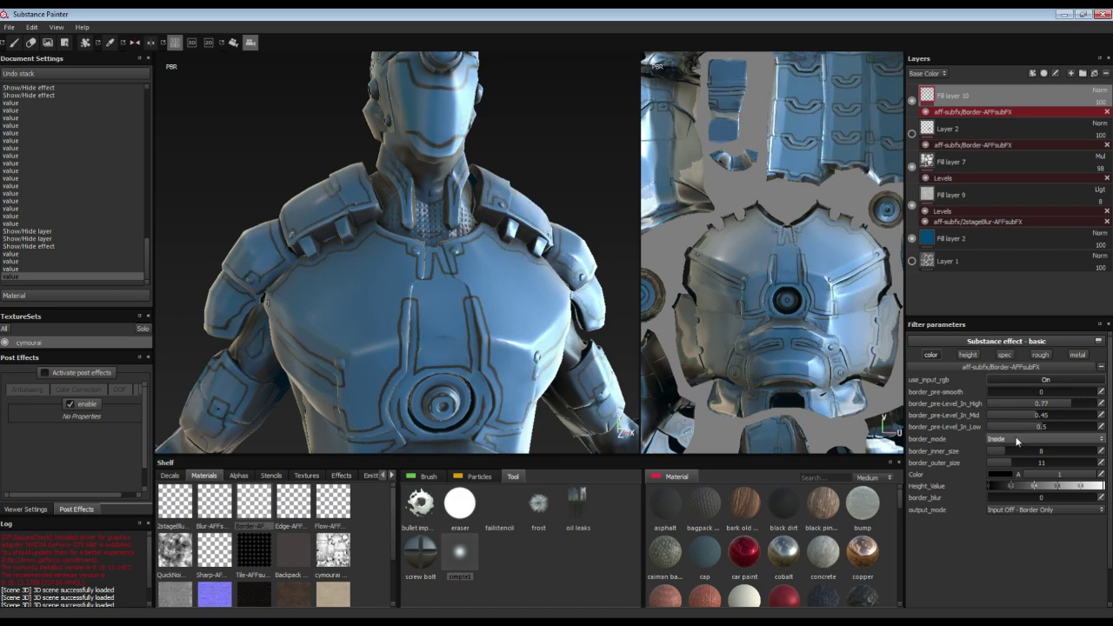
left_click(1013, 462)
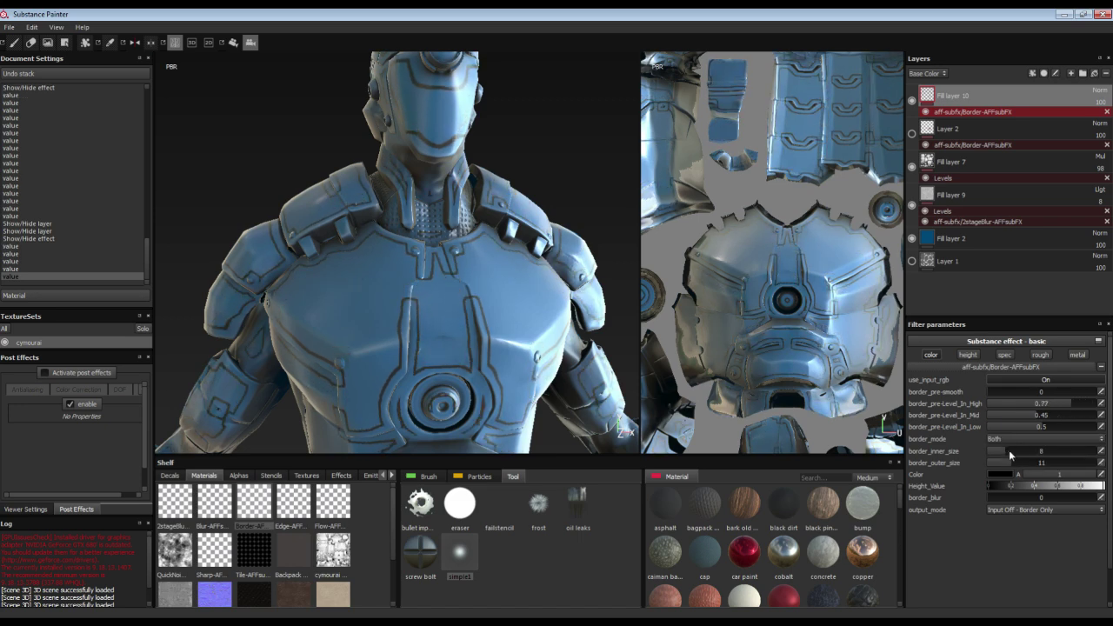
left_click(1006, 451)
left_click_drag(1004, 452, 1088, 461)
left_click_drag(492, 304, 425, 310, "alt")
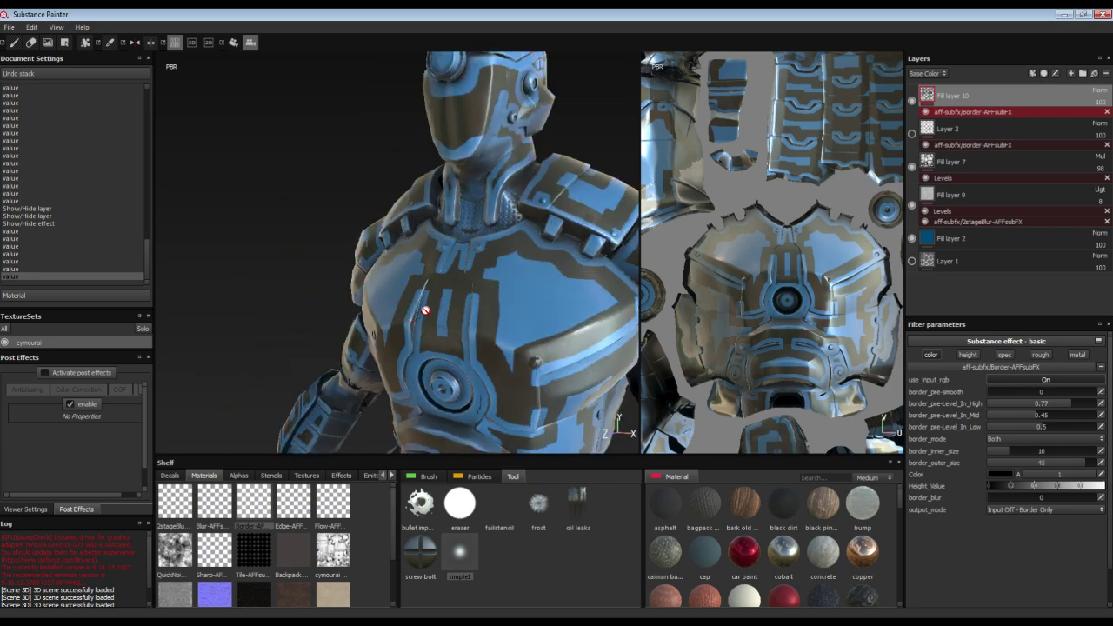
scroll(425, 311, "down", 3)
middle_click_drag(461, 298, 336, 213, "alt")
left_click_drag(336, 212, 523, 168, "alt")
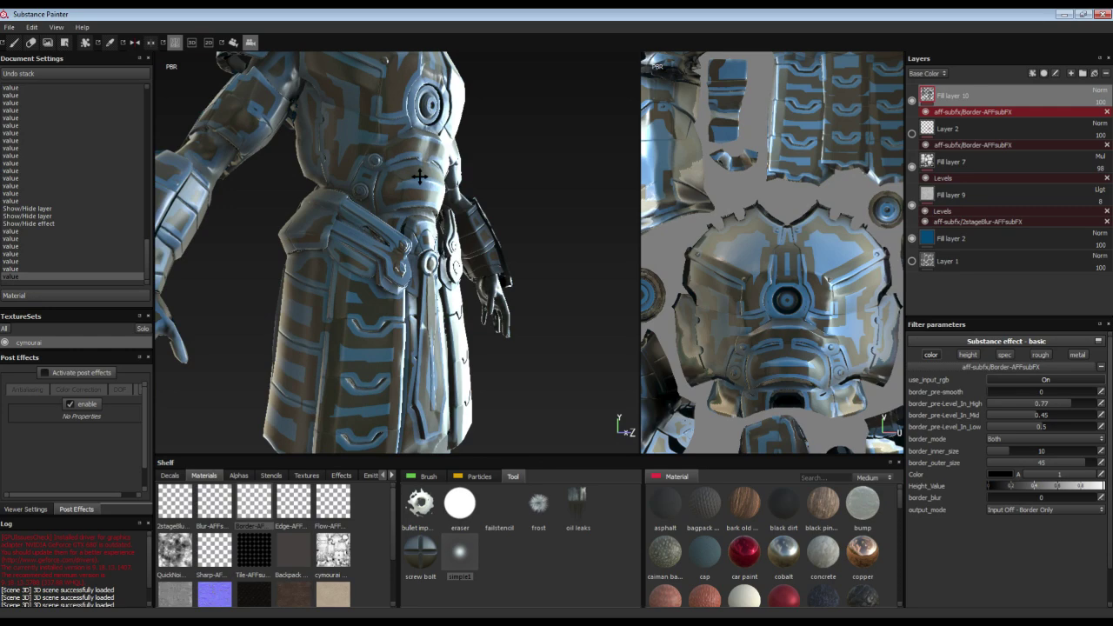
middle_click_drag(420, 177, 473, 292, "alt")
left_click_drag(474, 291, 420, 239, "alt")
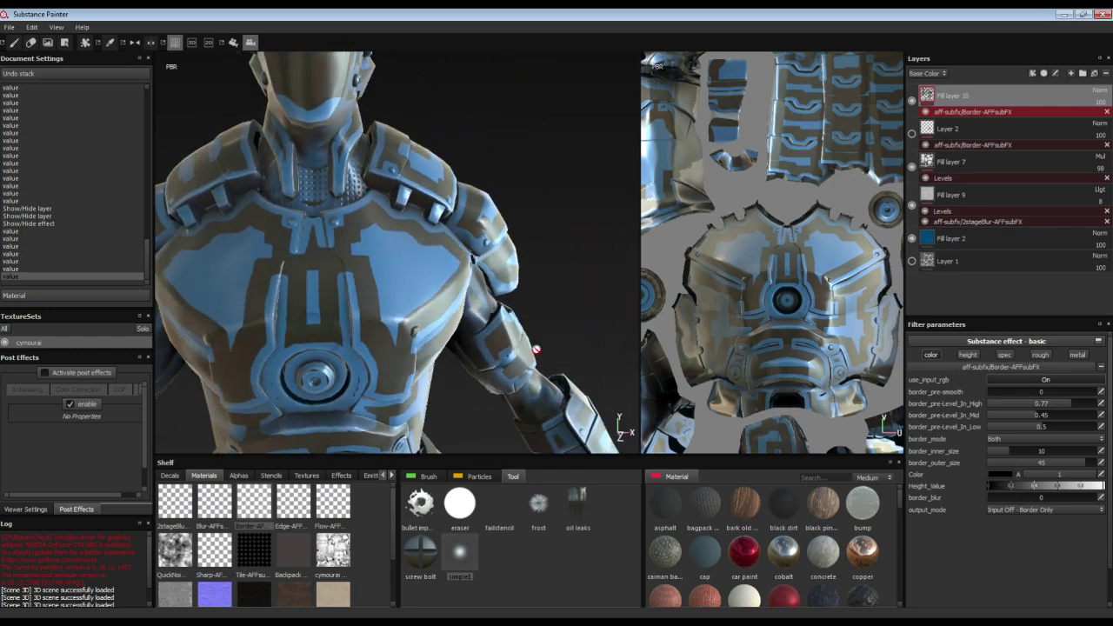
Apply the Border effect to the height channel, raise its height value and set the border blur to 0.17
left_click(967, 354)
left_click_drag(1023, 487, 1068, 487)
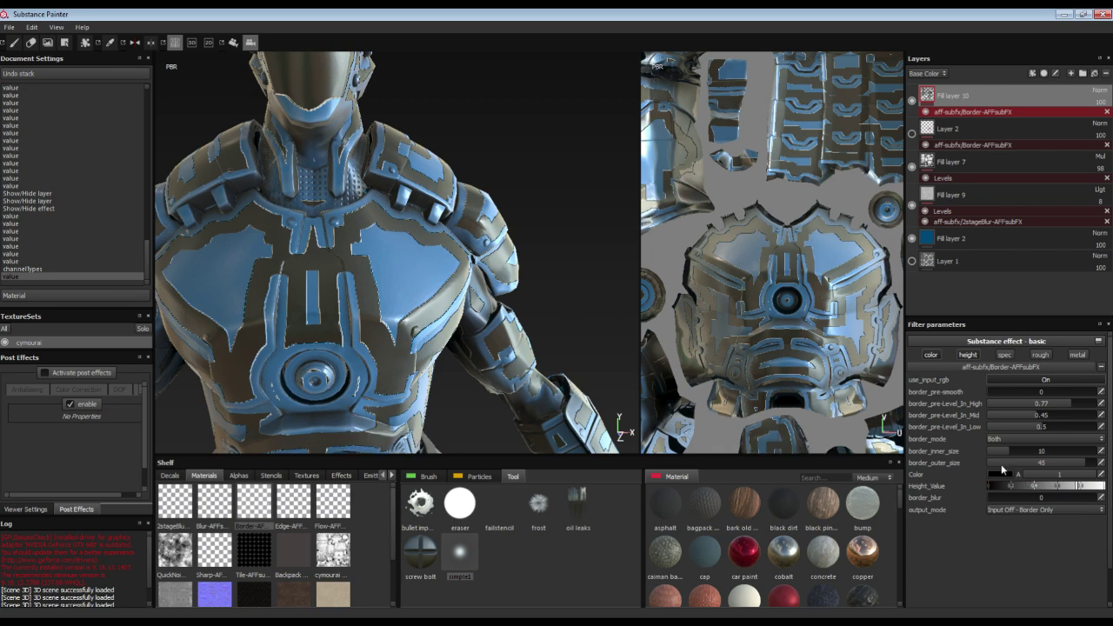
left_click(988, 498)
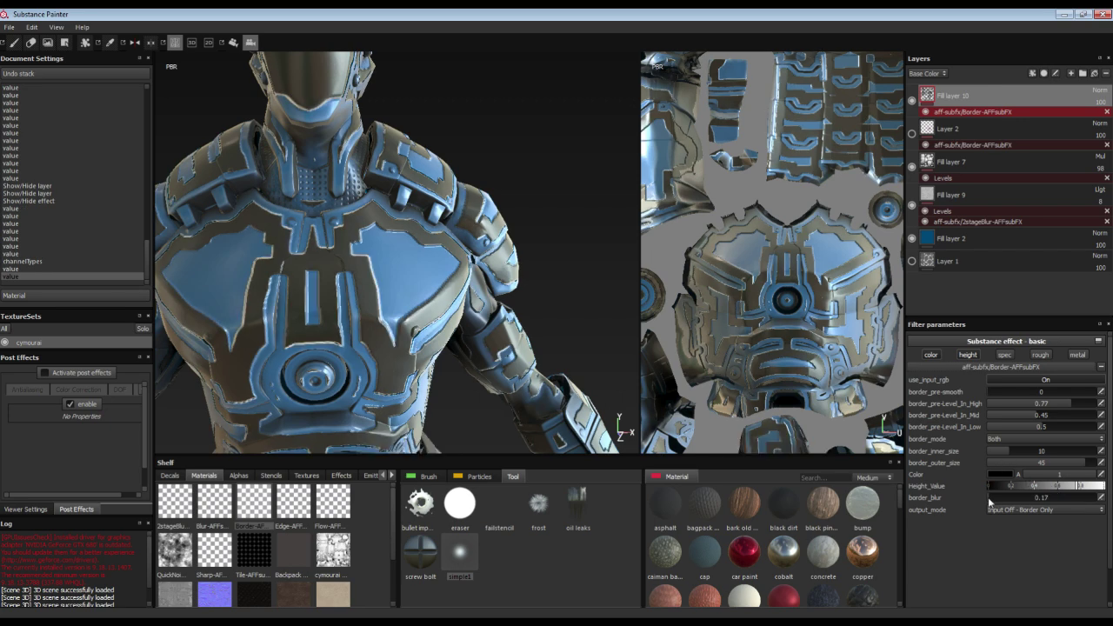
left_click_drag(500, 329, 324, 322, "alt")
scroll(503, 334, "down", 3)
scroll(479, 333, "down", 2)
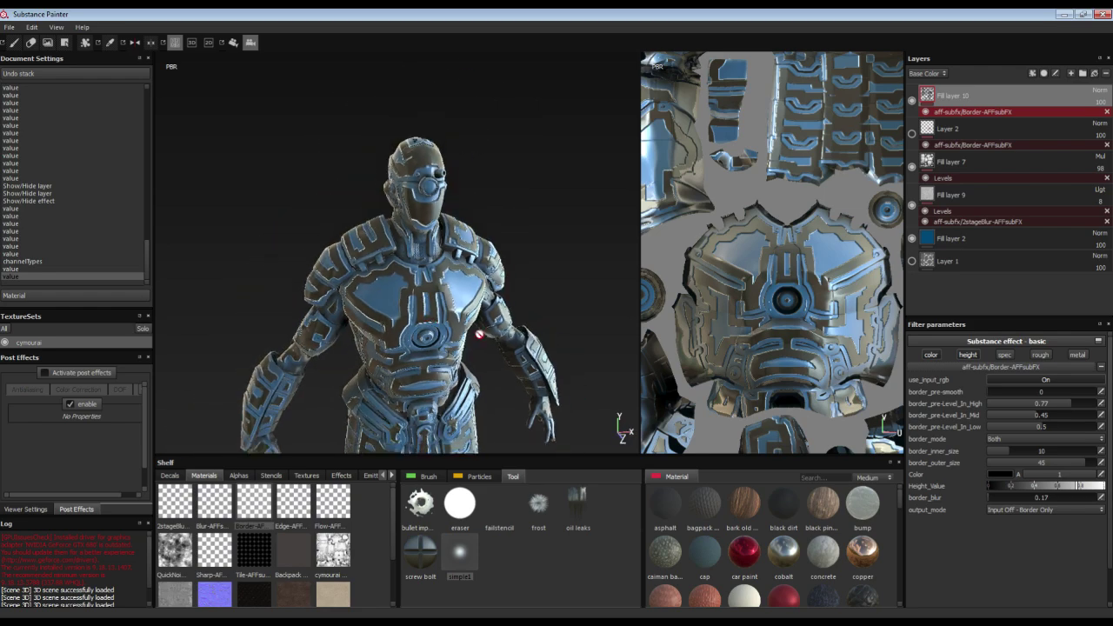
scroll(510, 358, "up", 6)
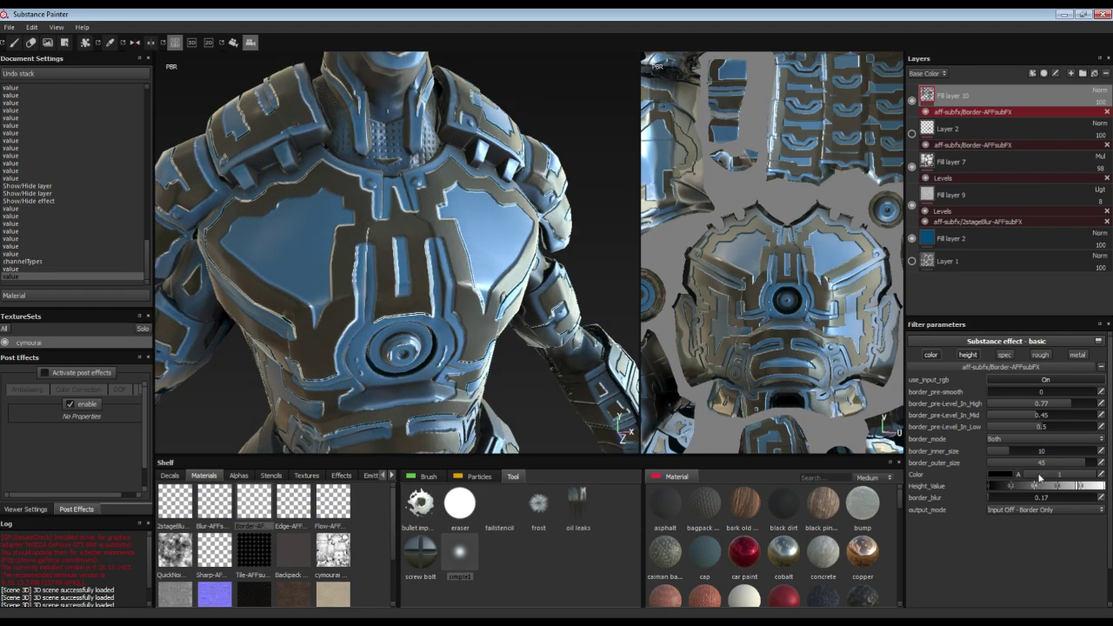
Set the border color's alpha to 0 and inspect the height-only border relief on the upper body
left_click_drag(1038, 475, 1021, 476)
left_click_drag(557, 347, 442, 322, "alt")
scroll(443, 323, "down", 3)
scroll(471, 320, "up", 2)
middle_click_drag(489, 305, 470, 368, "alt")
left_click_drag(481, 339, 514, 329, "alt")
middle_click_drag(443, 333, 491, 318, "alt")
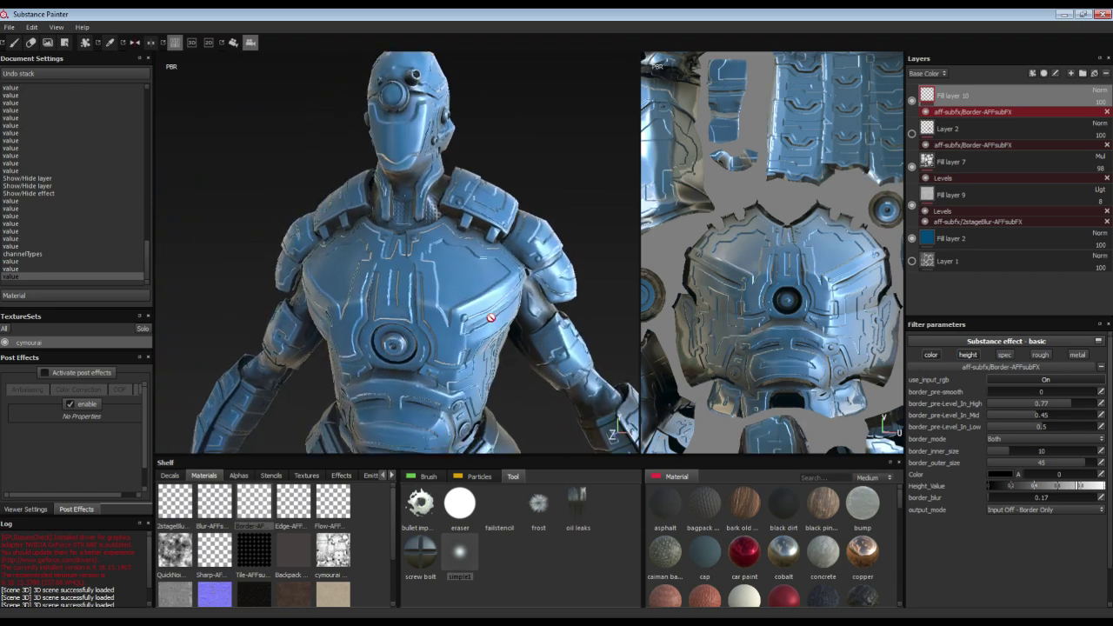
left_click_drag(490, 318, 468, 296, "alt")
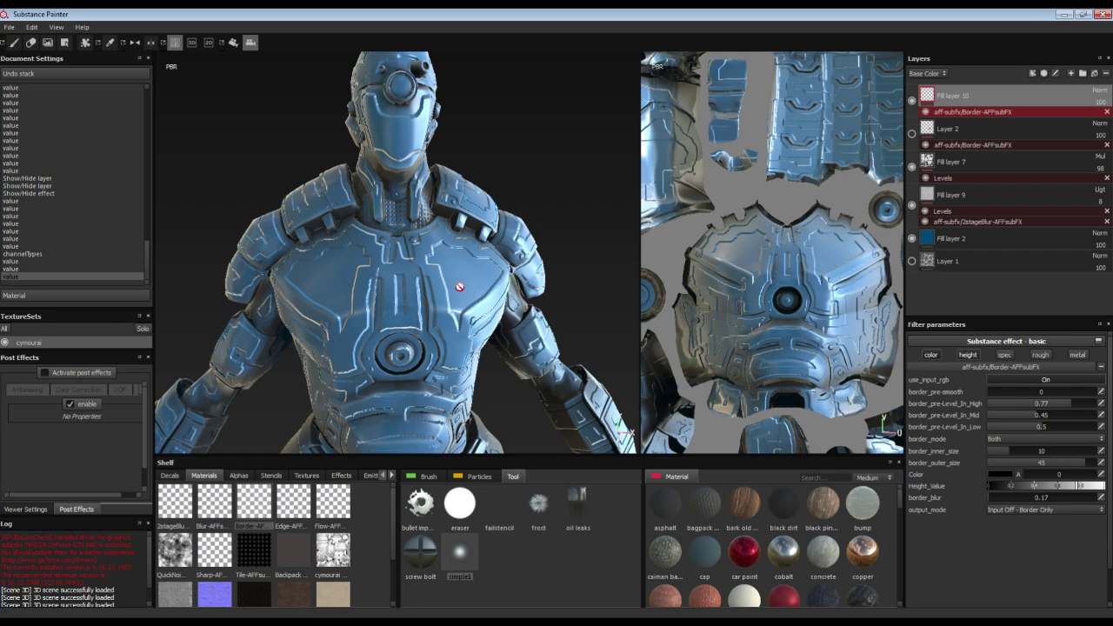